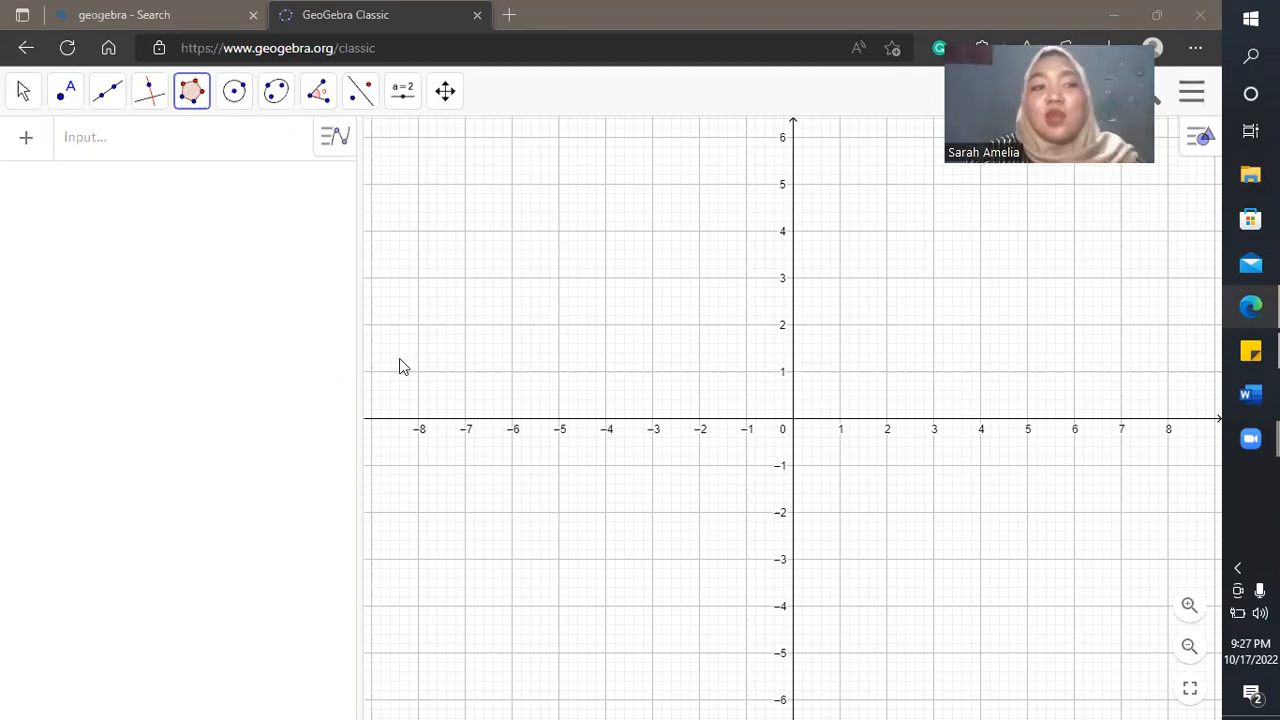
left_click(22, 95)
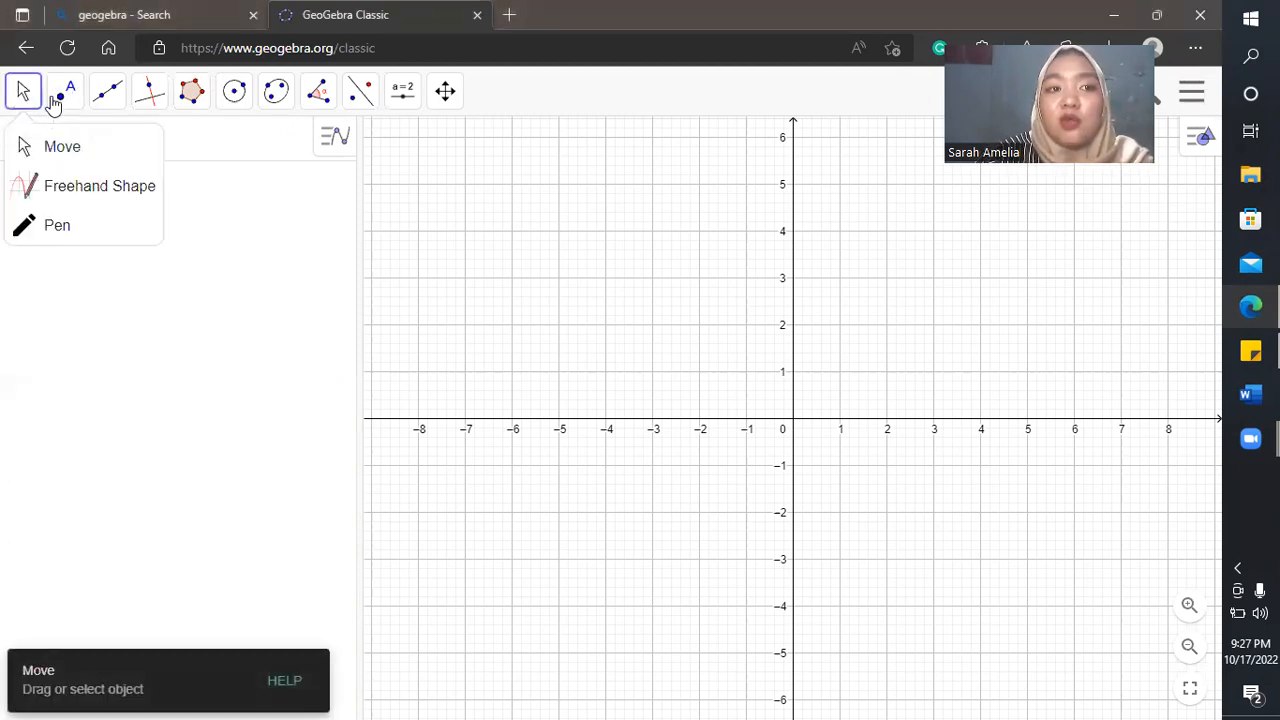
mouse_move(53, 103)
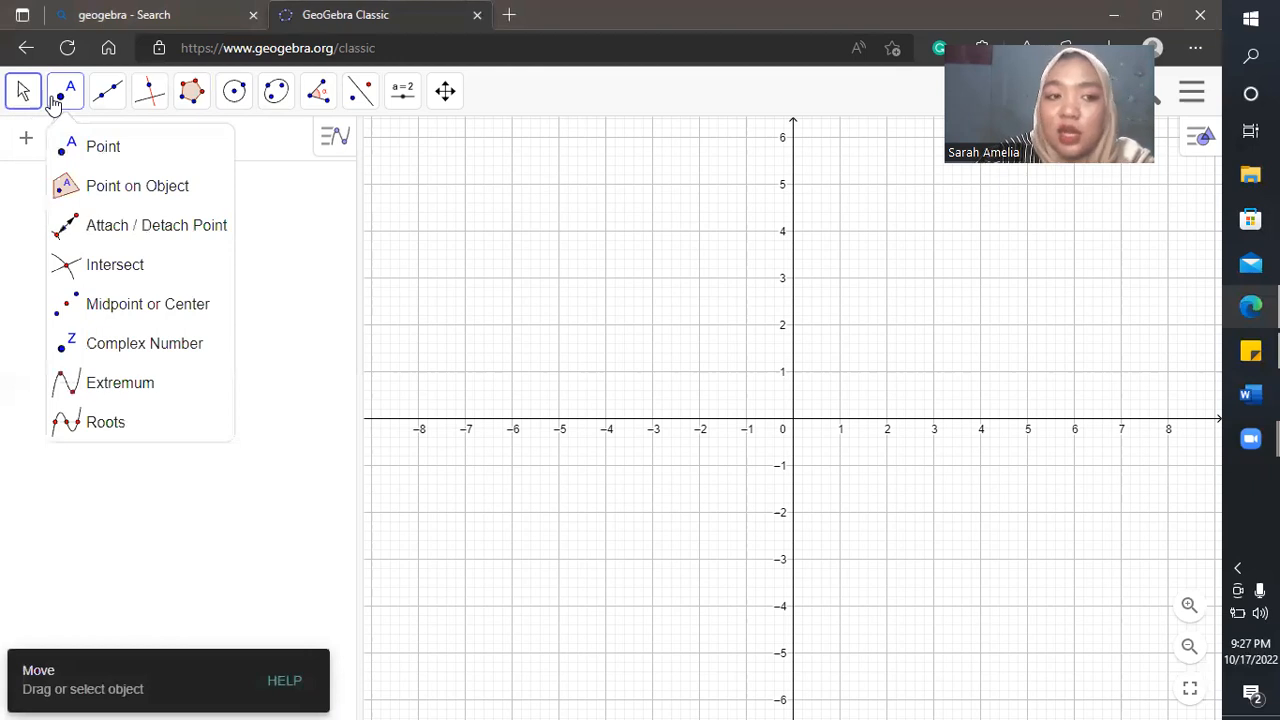
mouse_move(97, 105)
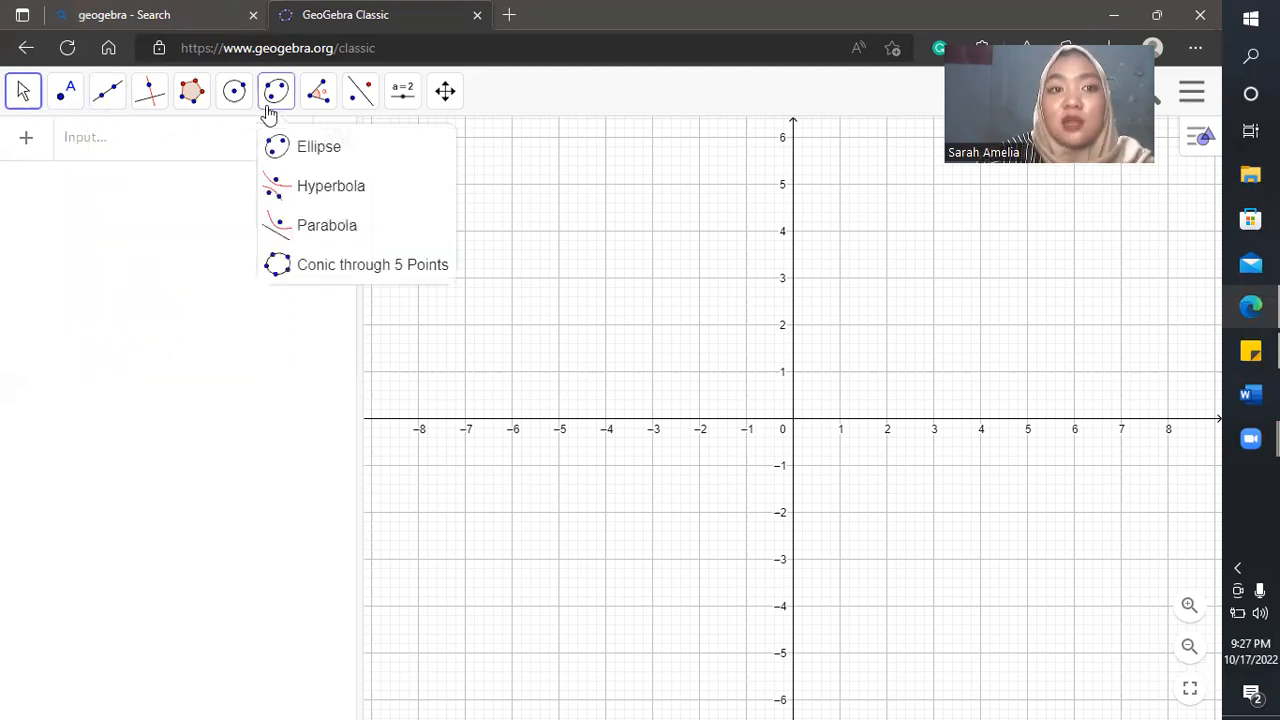
mouse_move(185, 113)
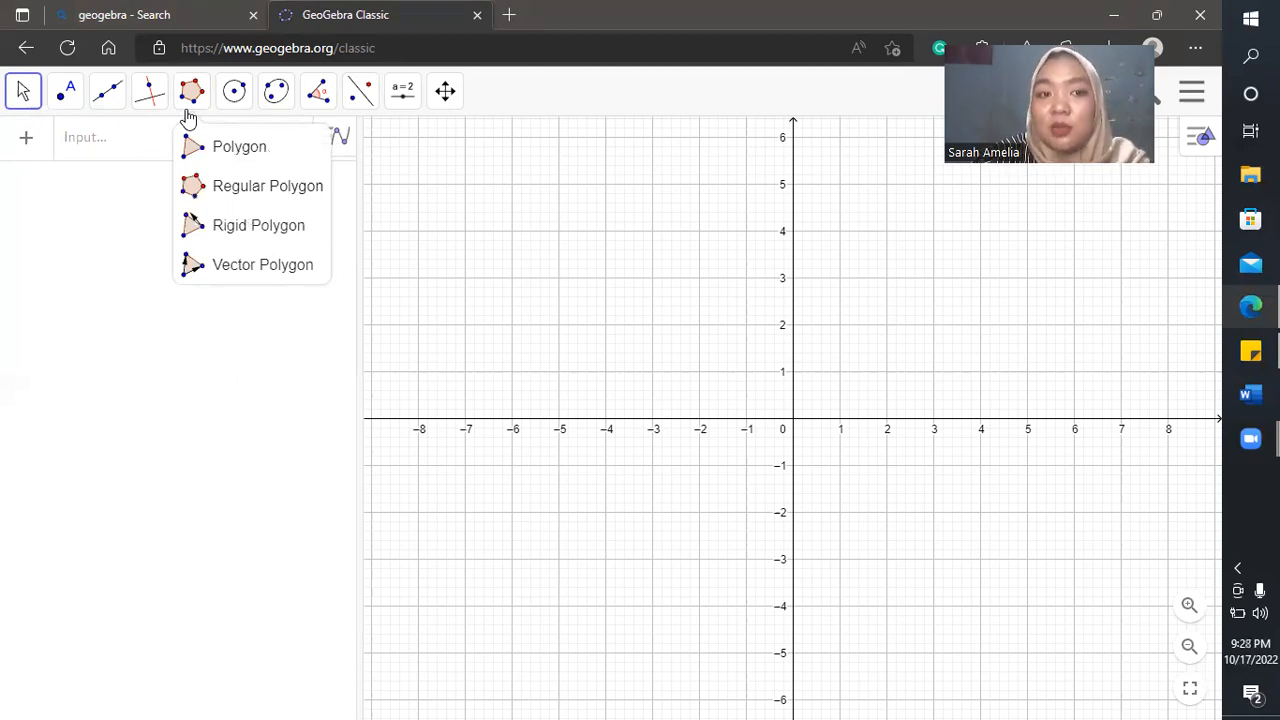
- Draw a regular polygon with 5 vertices, its base running along the x-axis from (0, 0) to (2, 0)
left_click(227, 188)
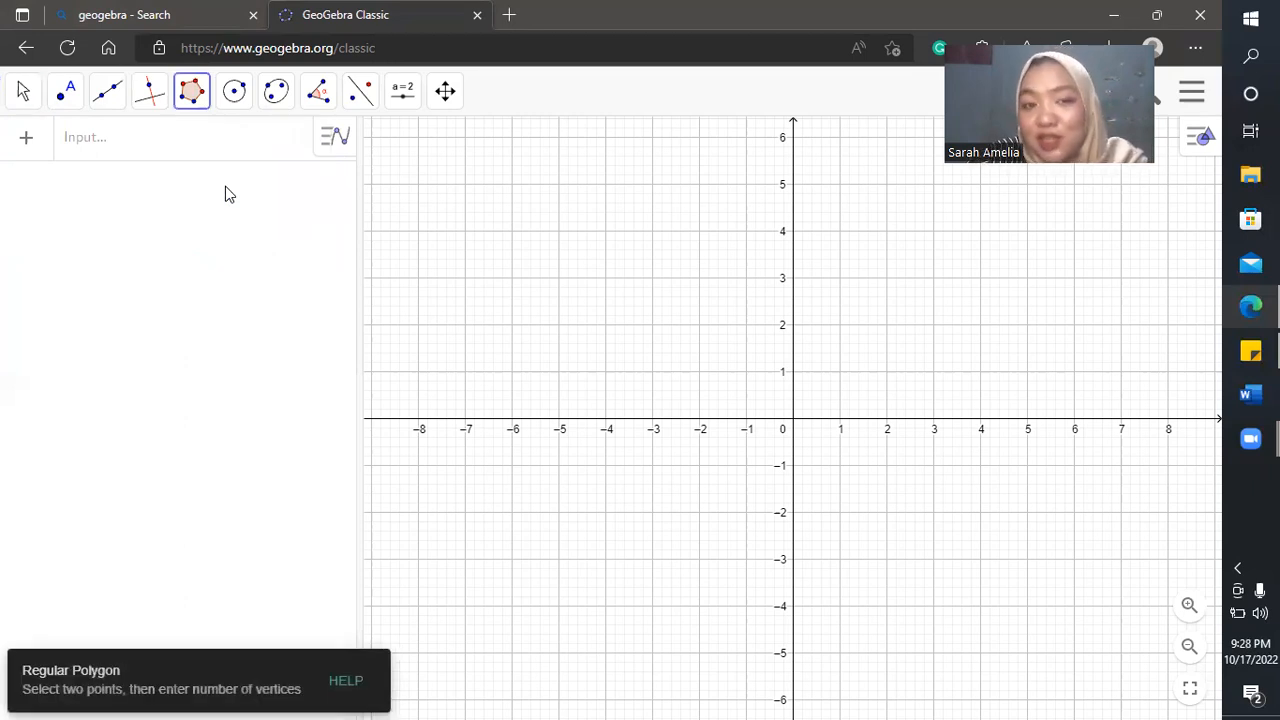
left_click(794, 422)
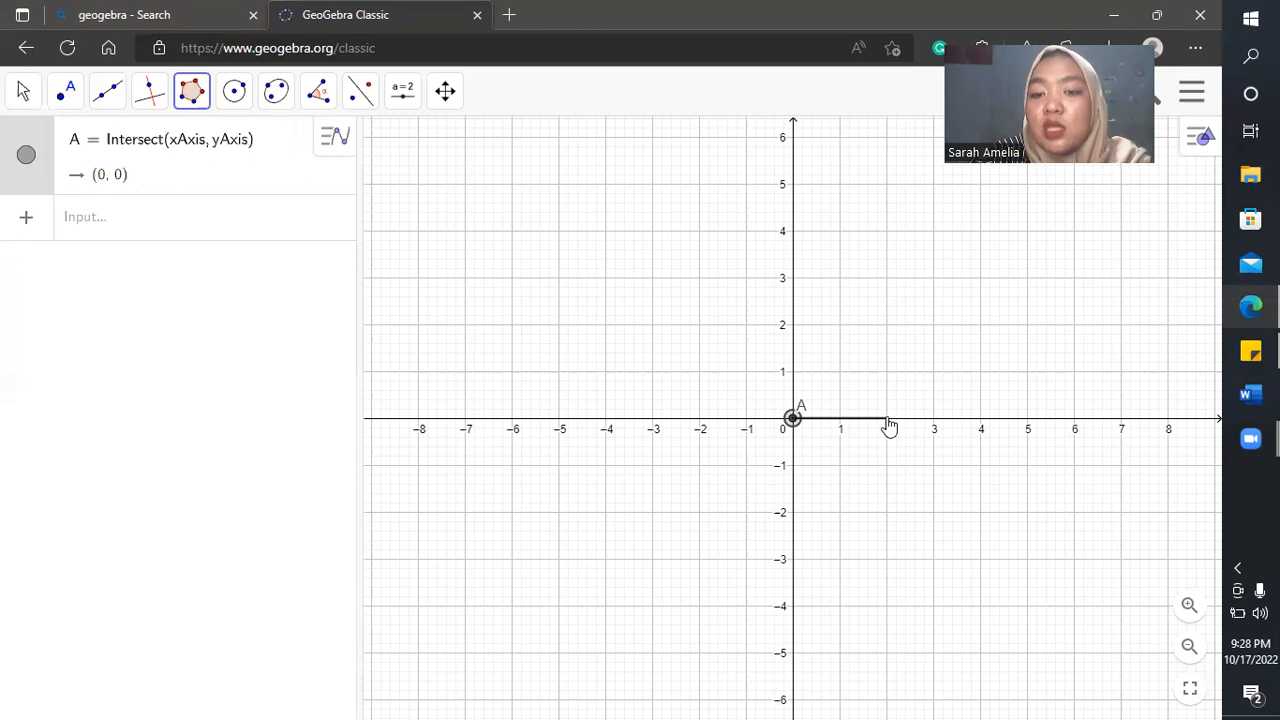
left_click(889, 422)
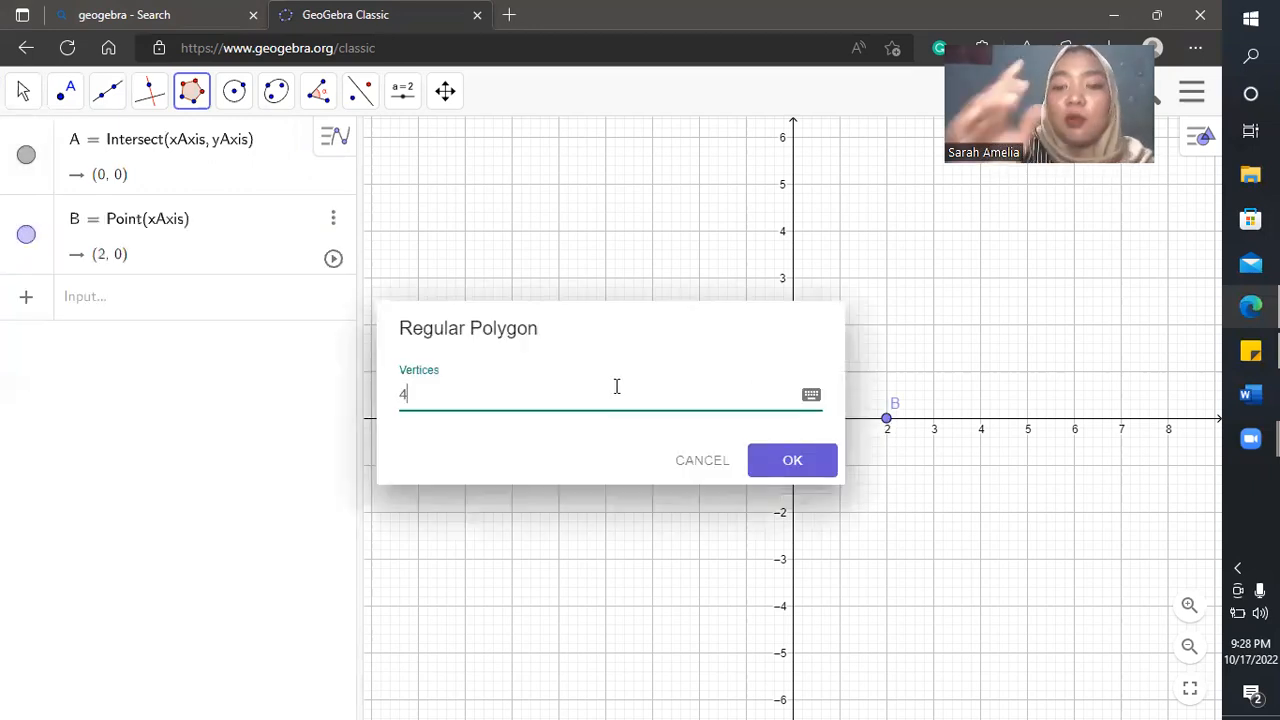
key("BackSpace")
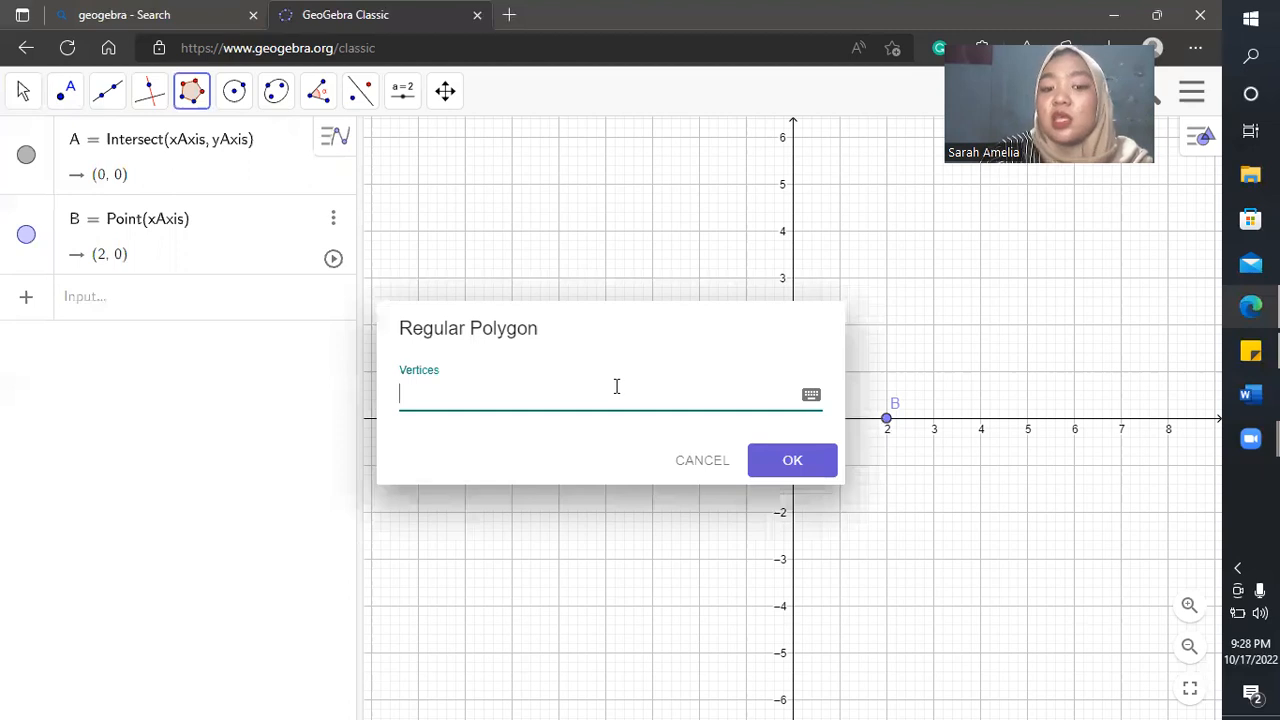
type("5")
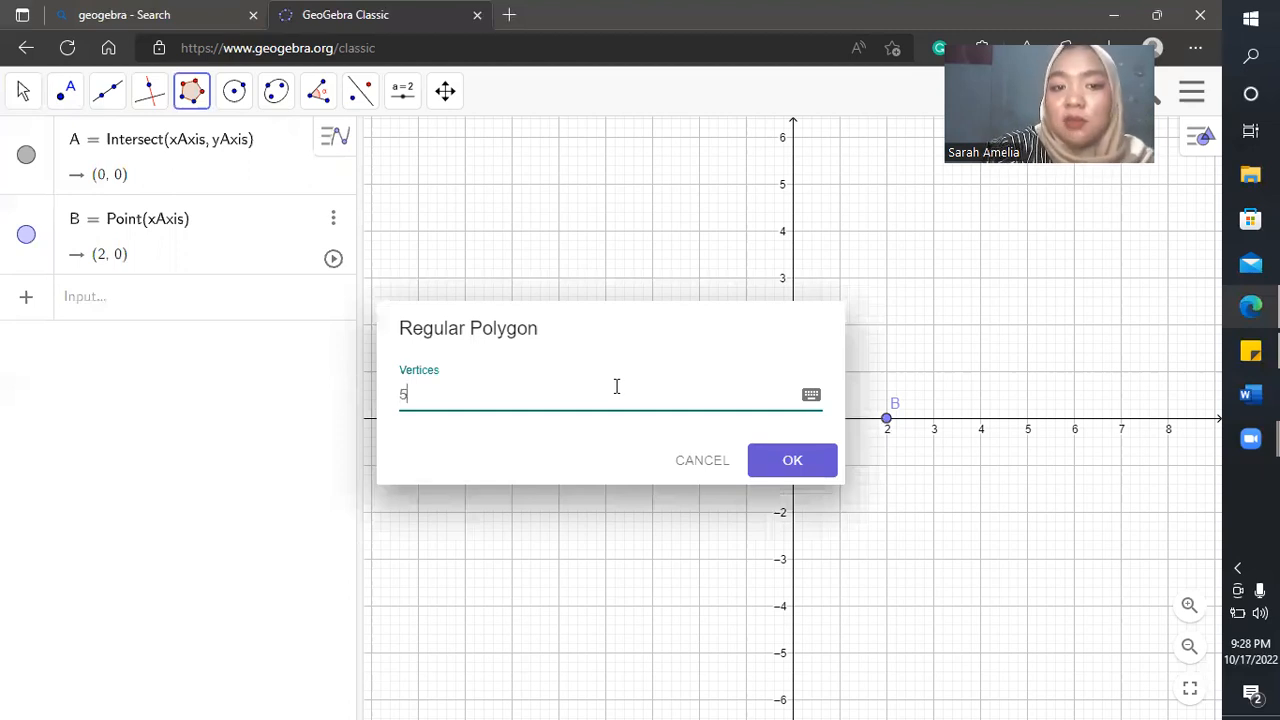
key("Return")
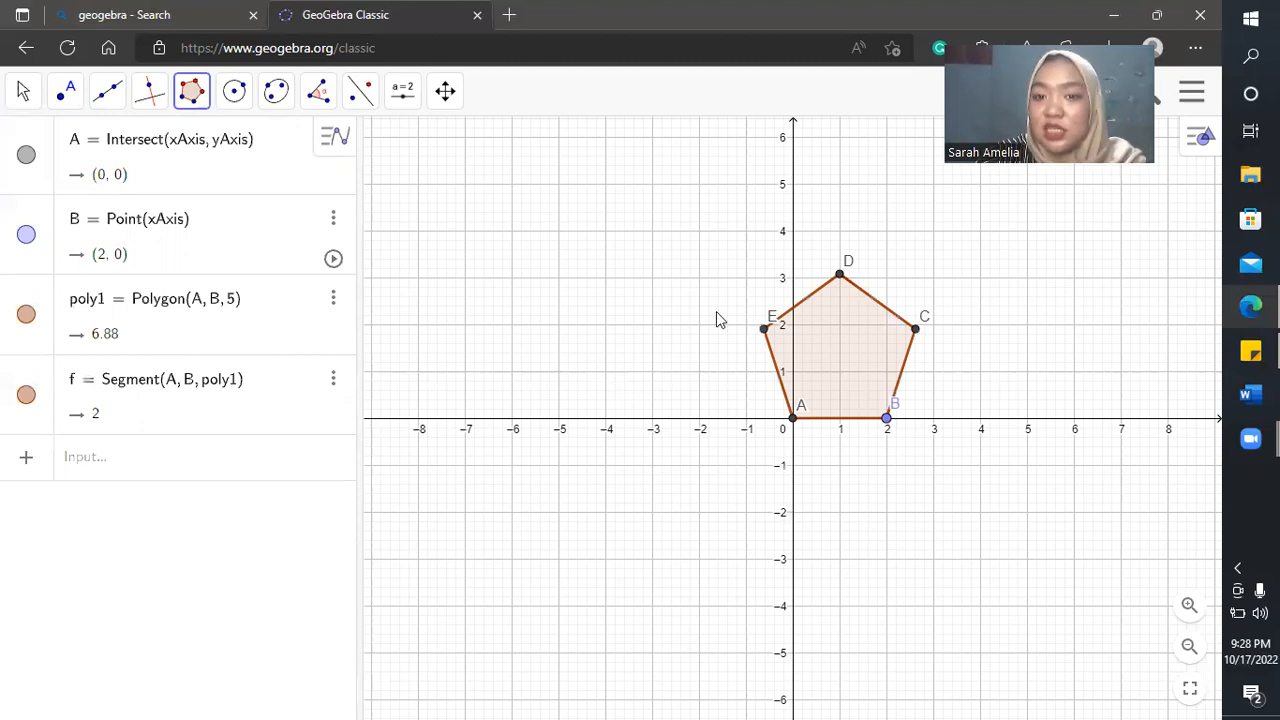
left_click(887, 419)
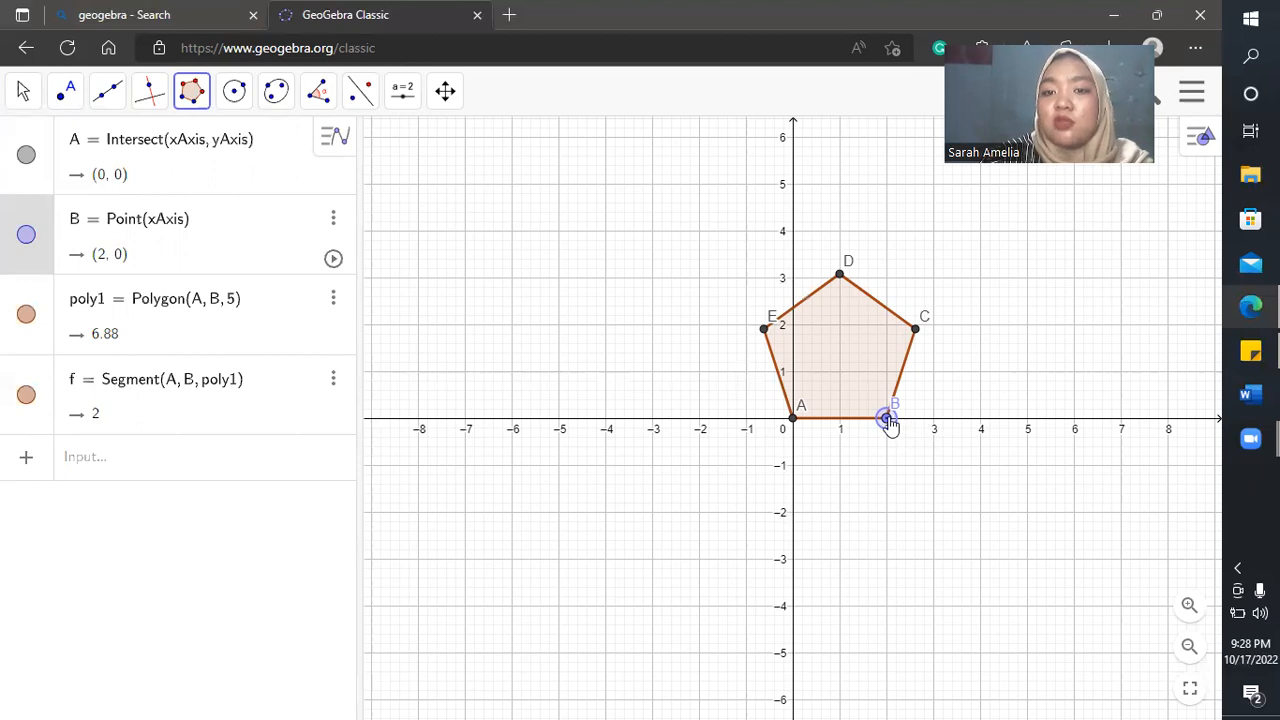
left_click(798, 269)
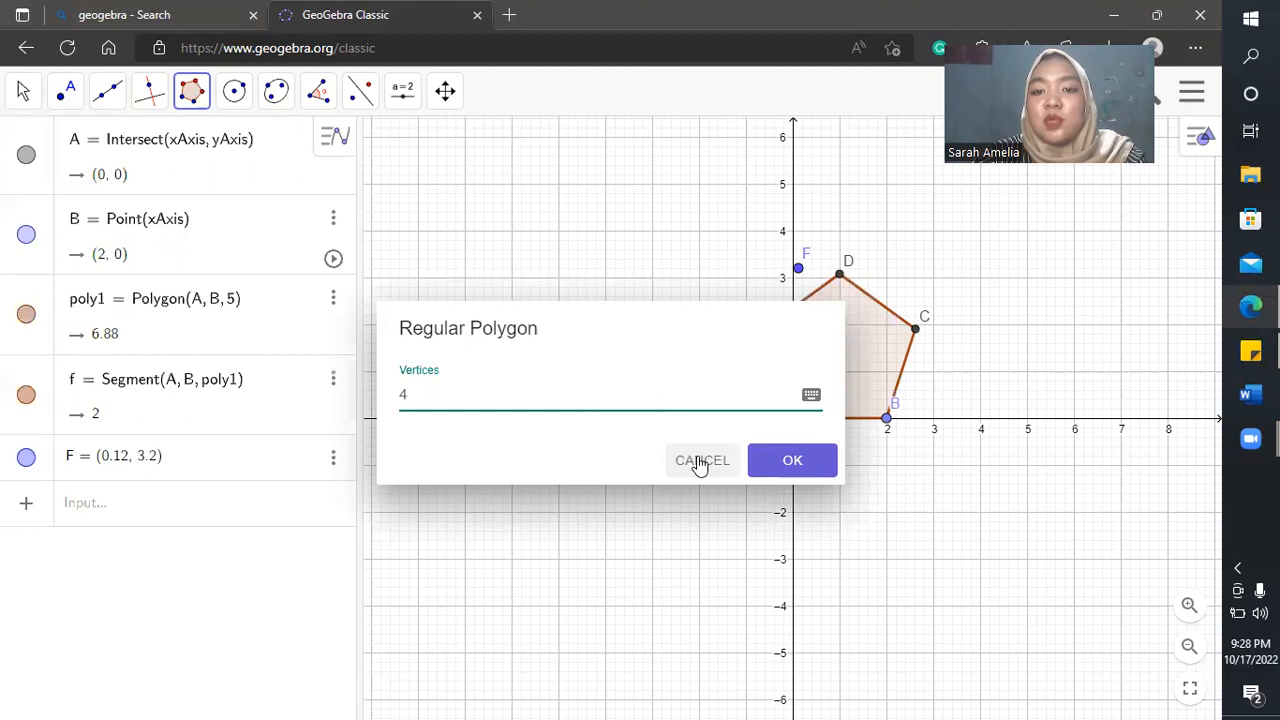
left_click(700, 462)
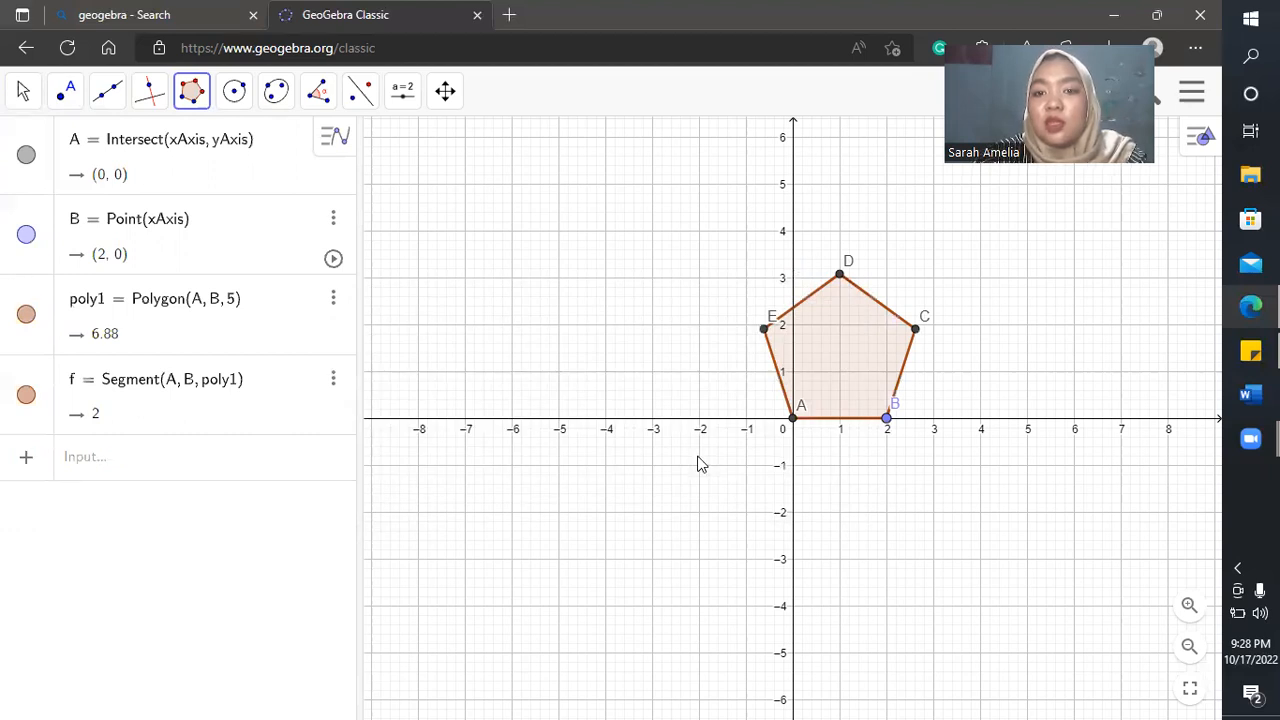
key("ctrl+z")
key("ctrl+y")
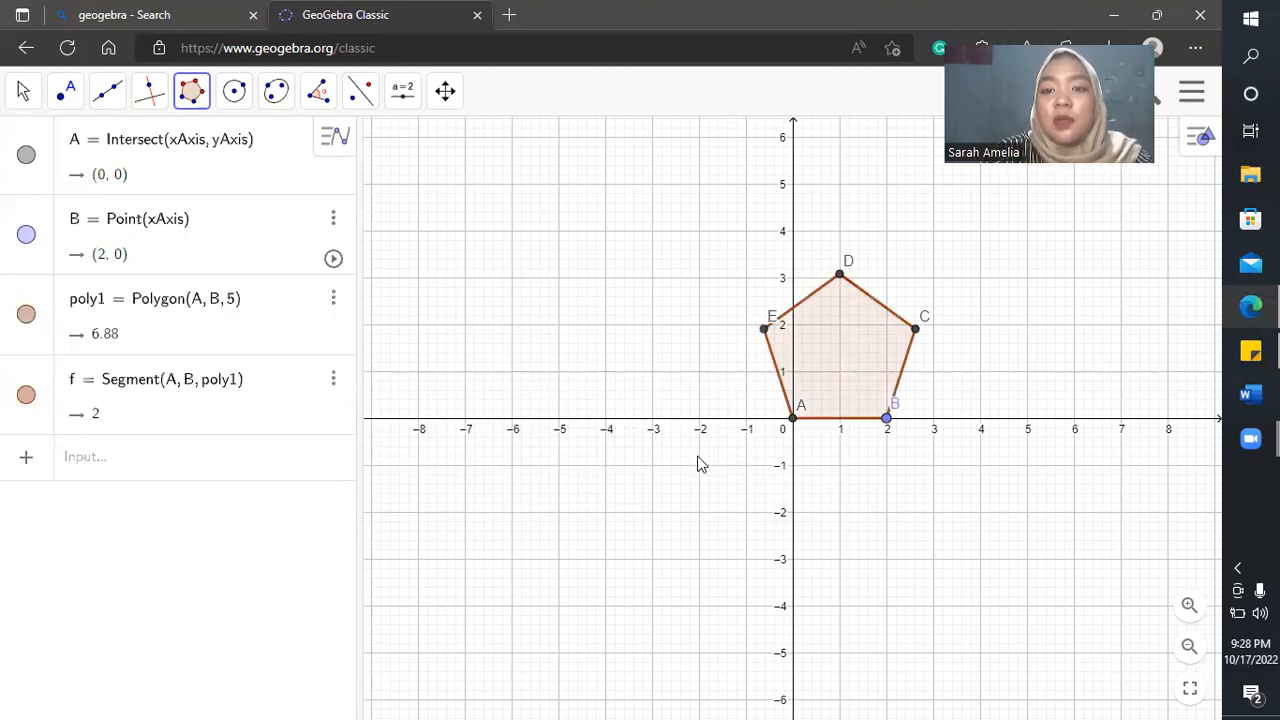
- Shrink the regular pentagon by moving vertex B along the x-axis to about (1.28, 0)
left_click(26, 93)
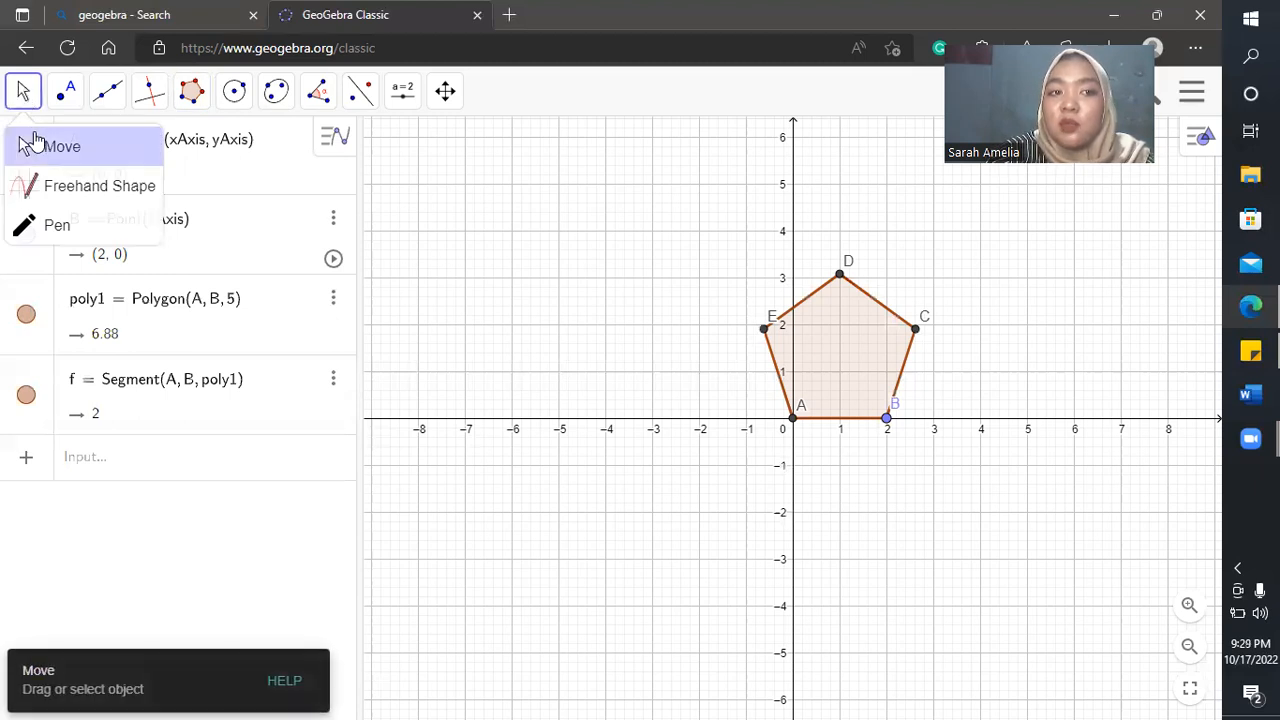
left_click(33, 142)
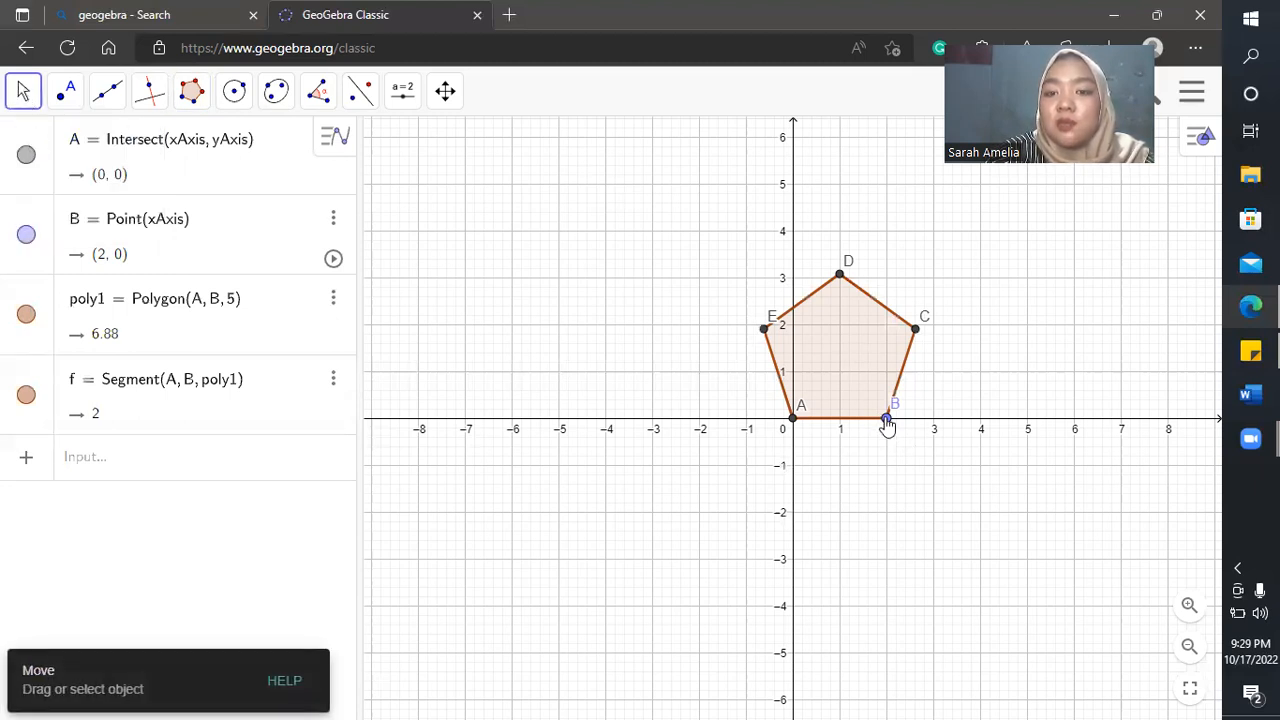
left_click_drag(887, 425, 852, 441)
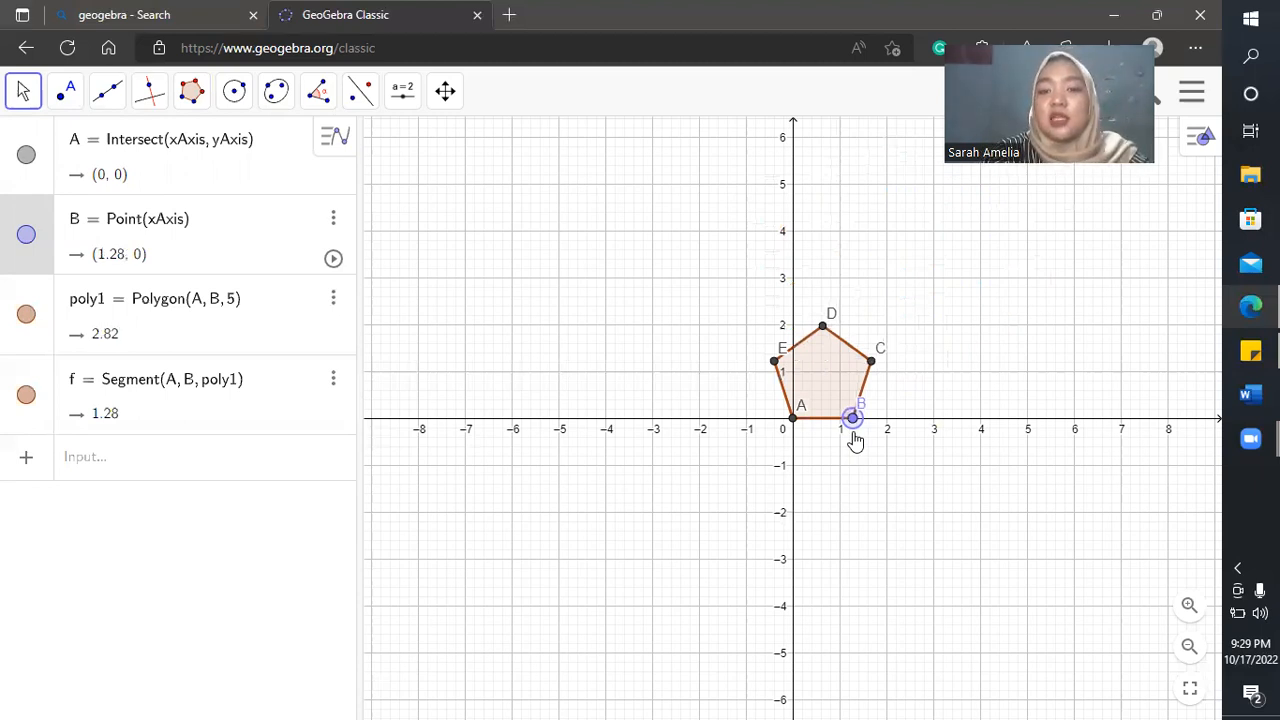
- Undo the resizing and the construction of the regular pentagon, including its base points
key("ctrl+z")
key("ctrl+z")
key("ctrl+z")
key("ctrl+z")
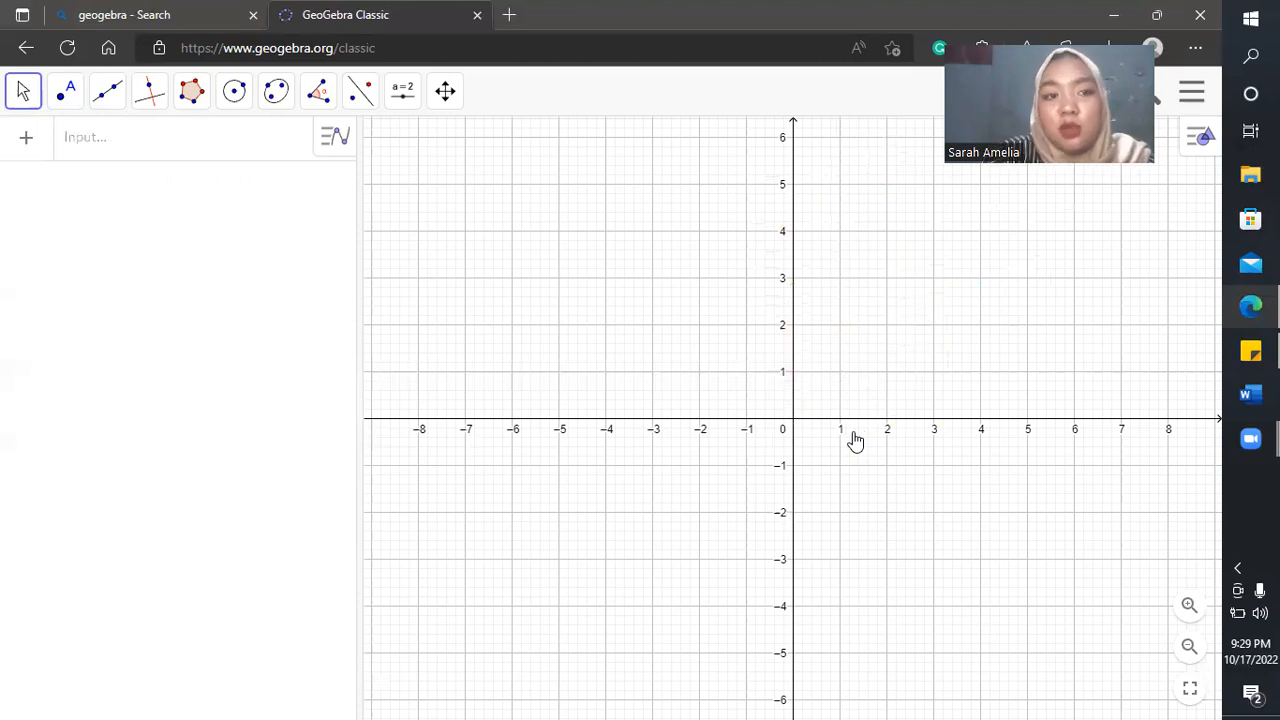
- Draw an irregular five-sided polygon with vertices at about (-4, 0), (-5.16, 1.52), (-3.4, 3.6), (-1.86, 1.96) and (-2.32, 0)
left_click(188, 100)
left_click(192, 146)
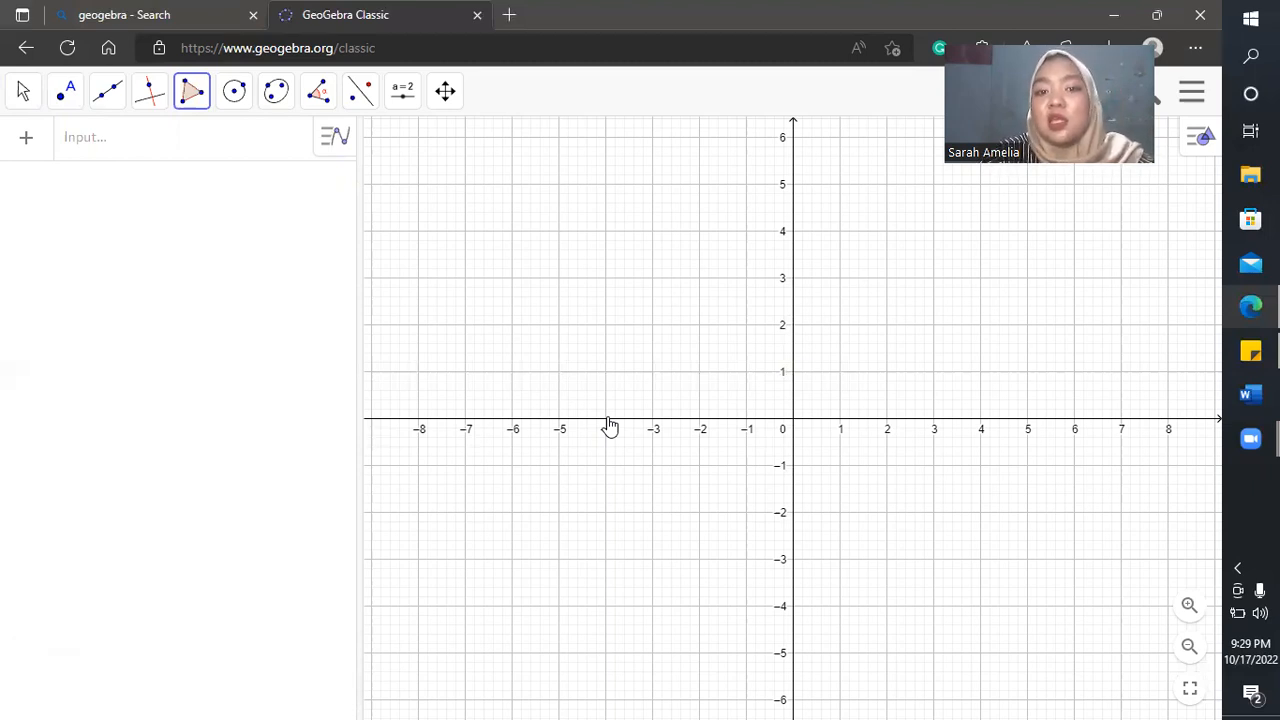
left_click(607, 420)
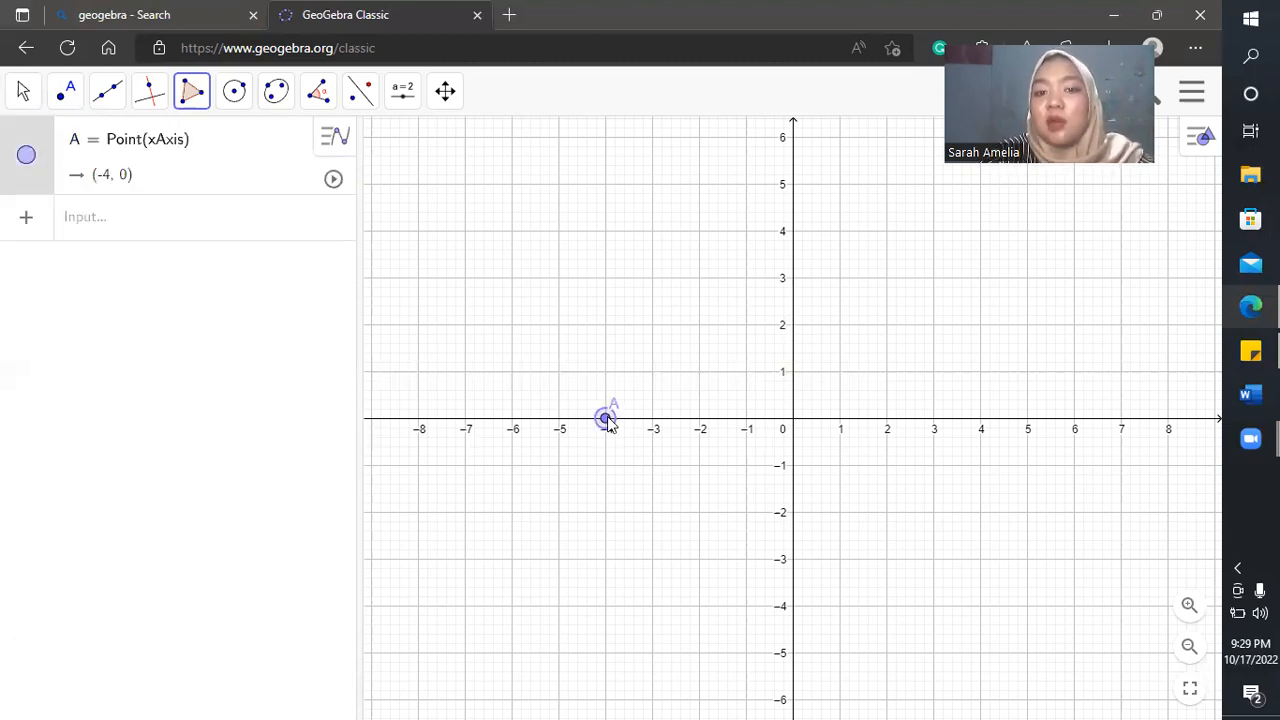
left_click(551, 347)
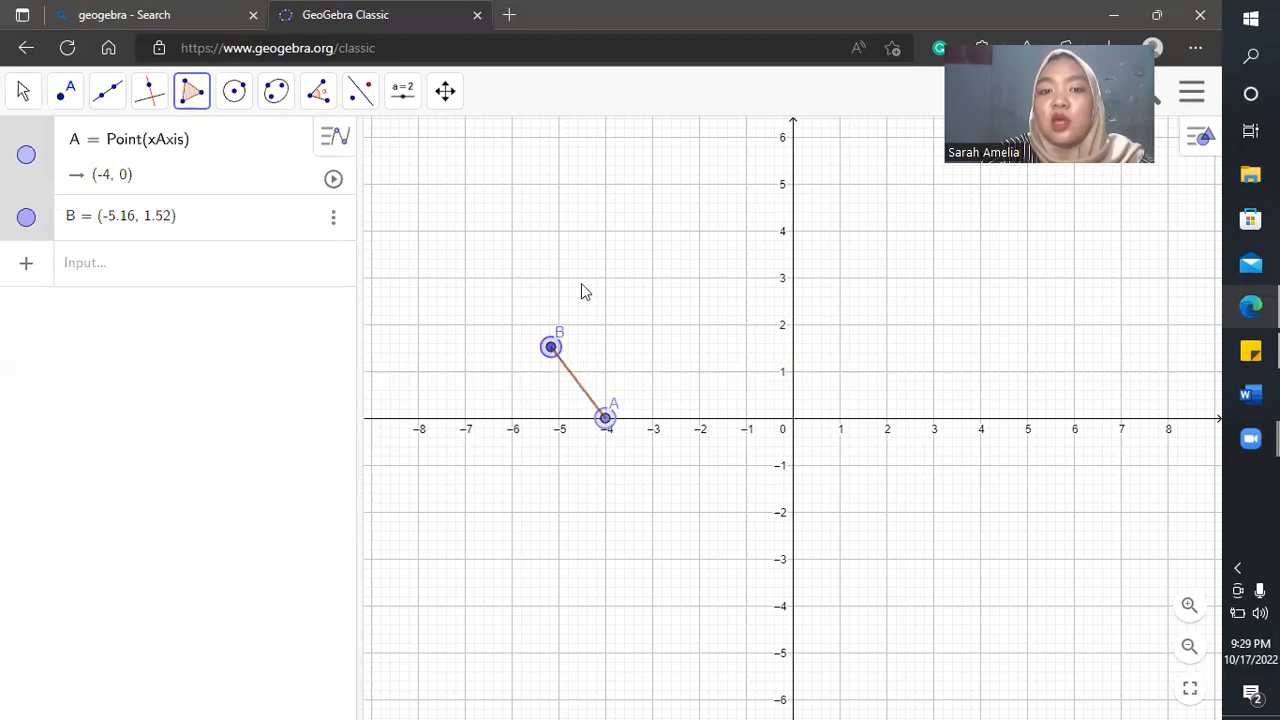
left_click(633, 250)
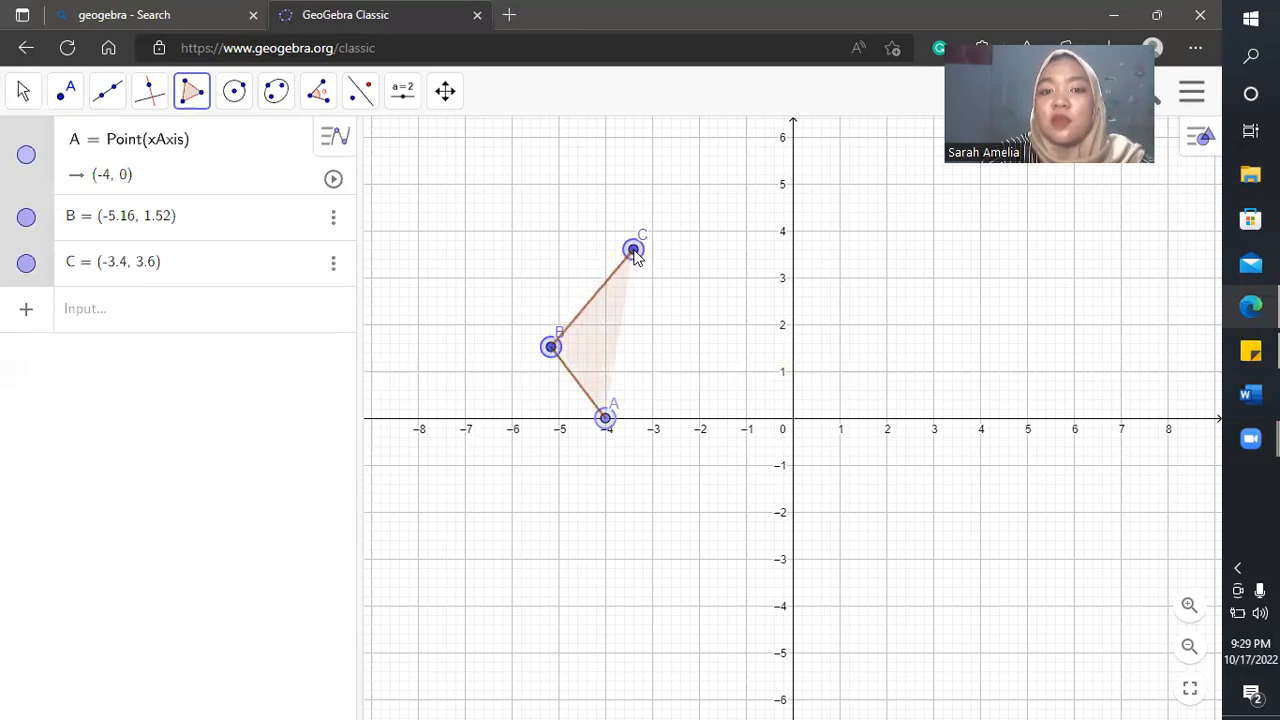
left_click(705, 327)
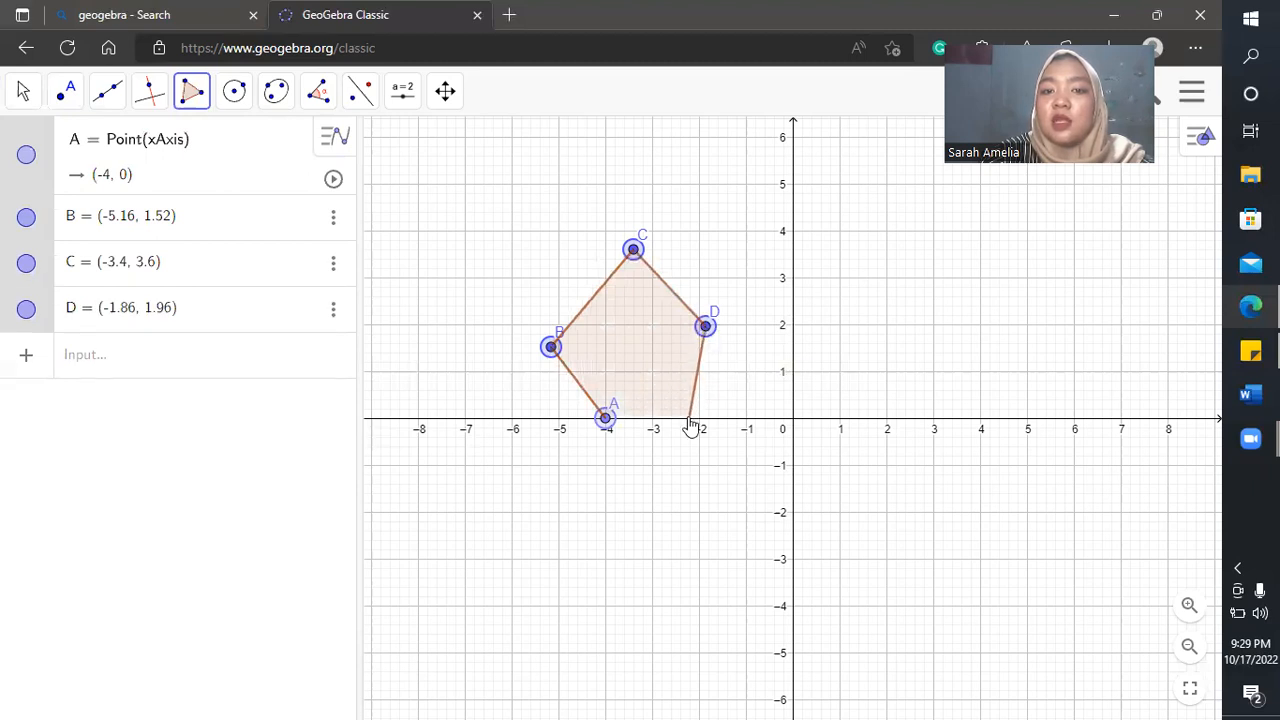
left_click(684, 419)
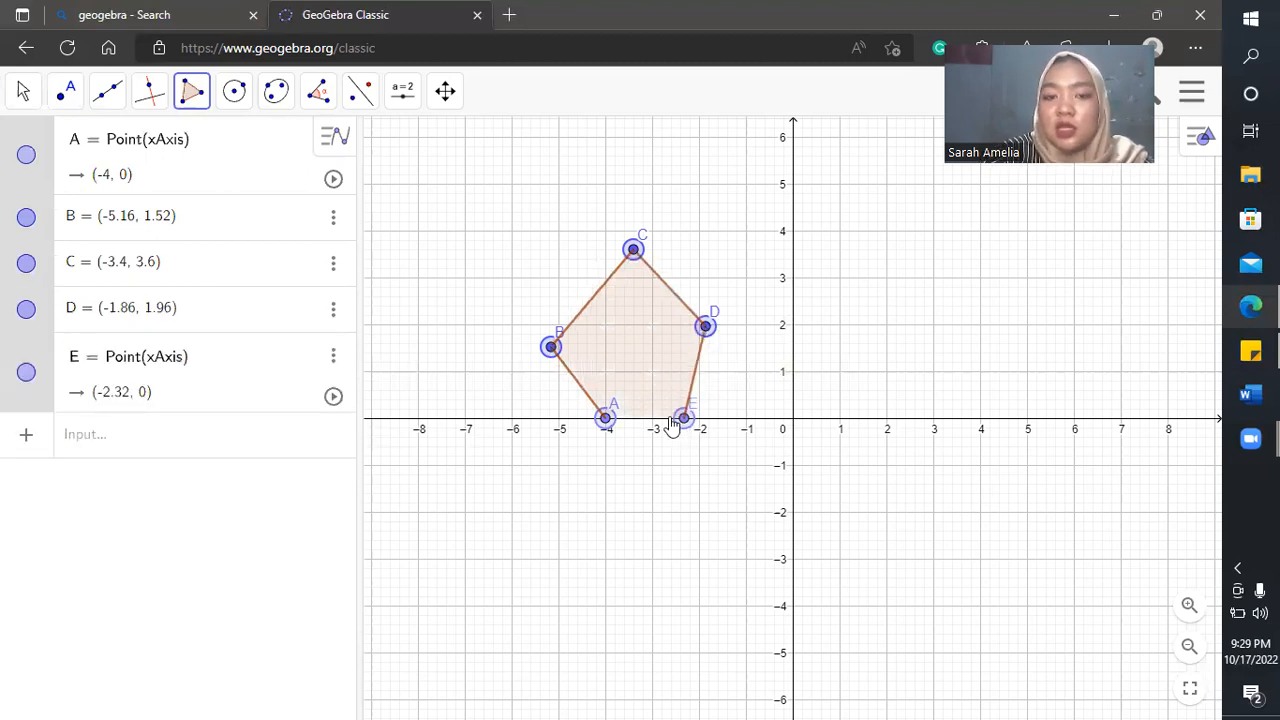
left_click(609, 426)
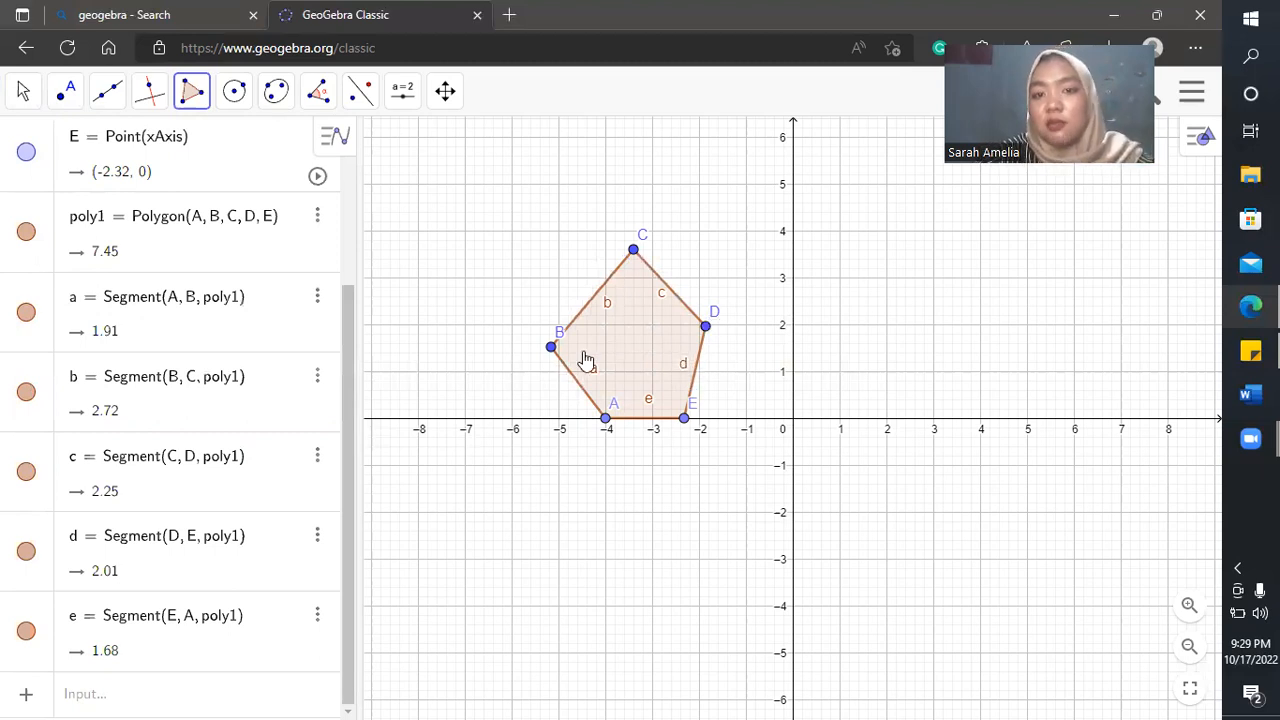
left_click(773, 487)
key("ctrl+z")
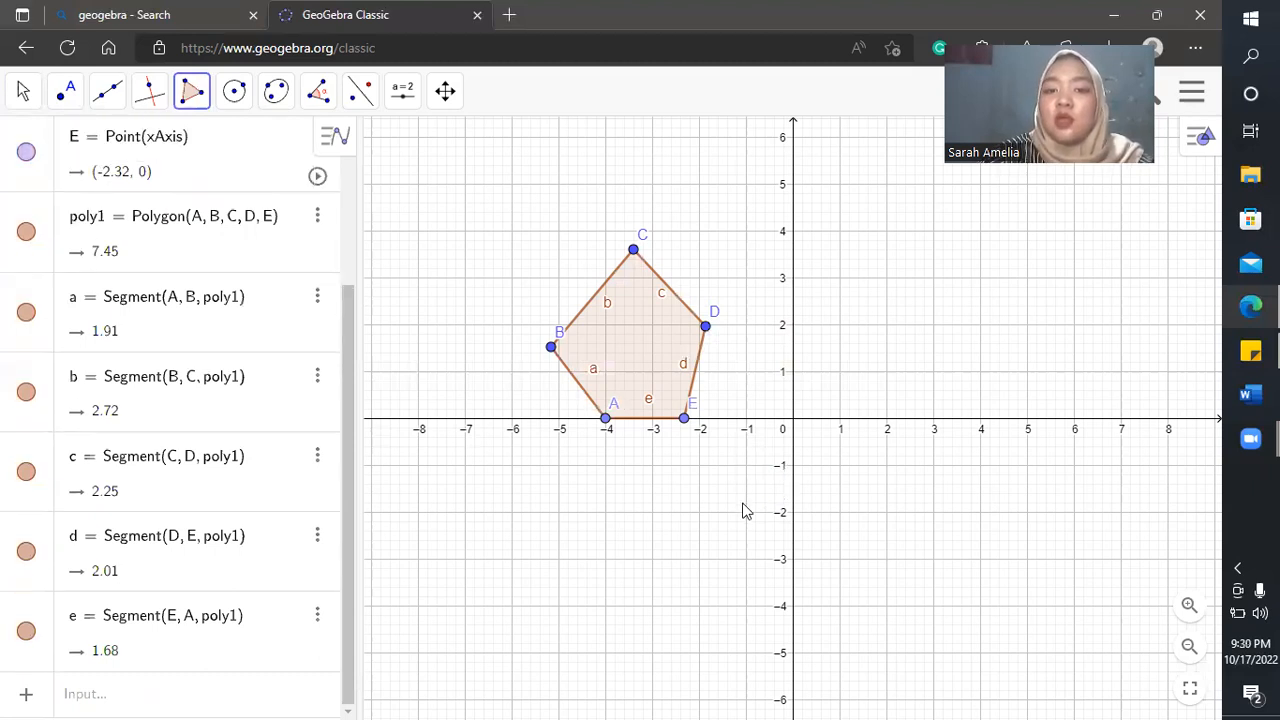
- Draw an irregular nine-sided polygon near the origin, starting and closing at about (-1.08, -1.82)
left_click(742, 504)
left_click(710, 464)
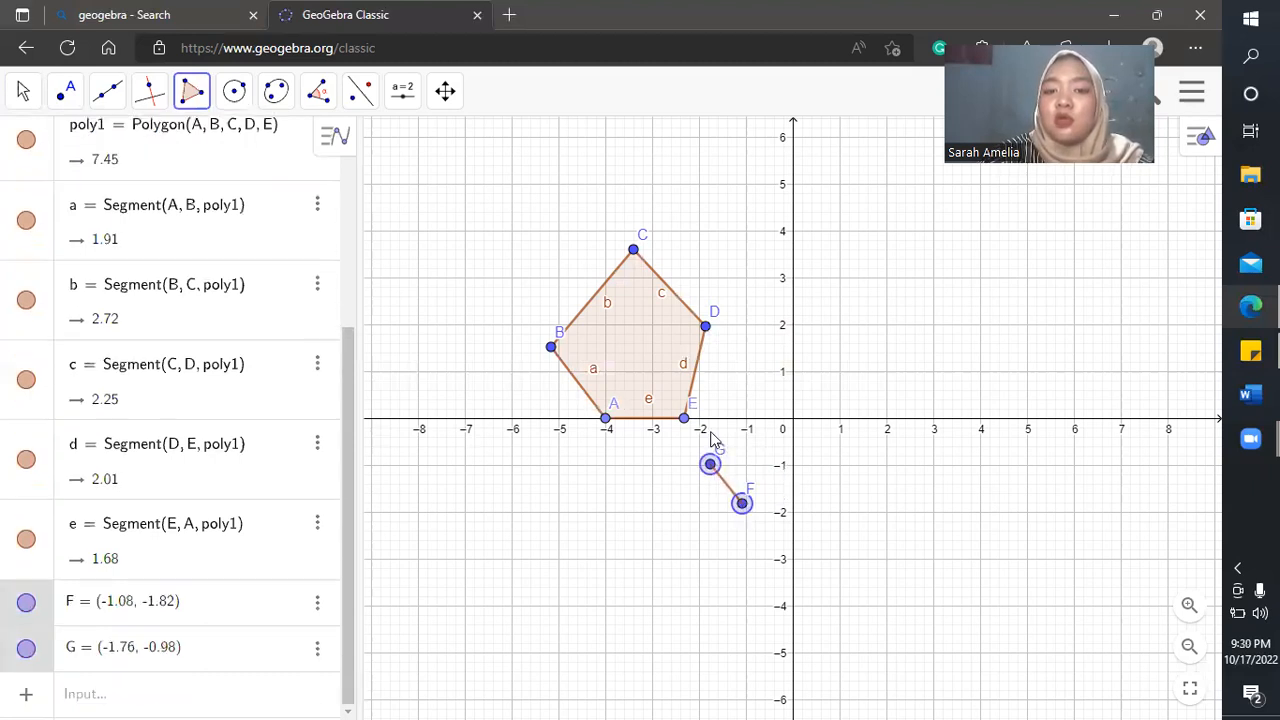
left_click(712, 407)
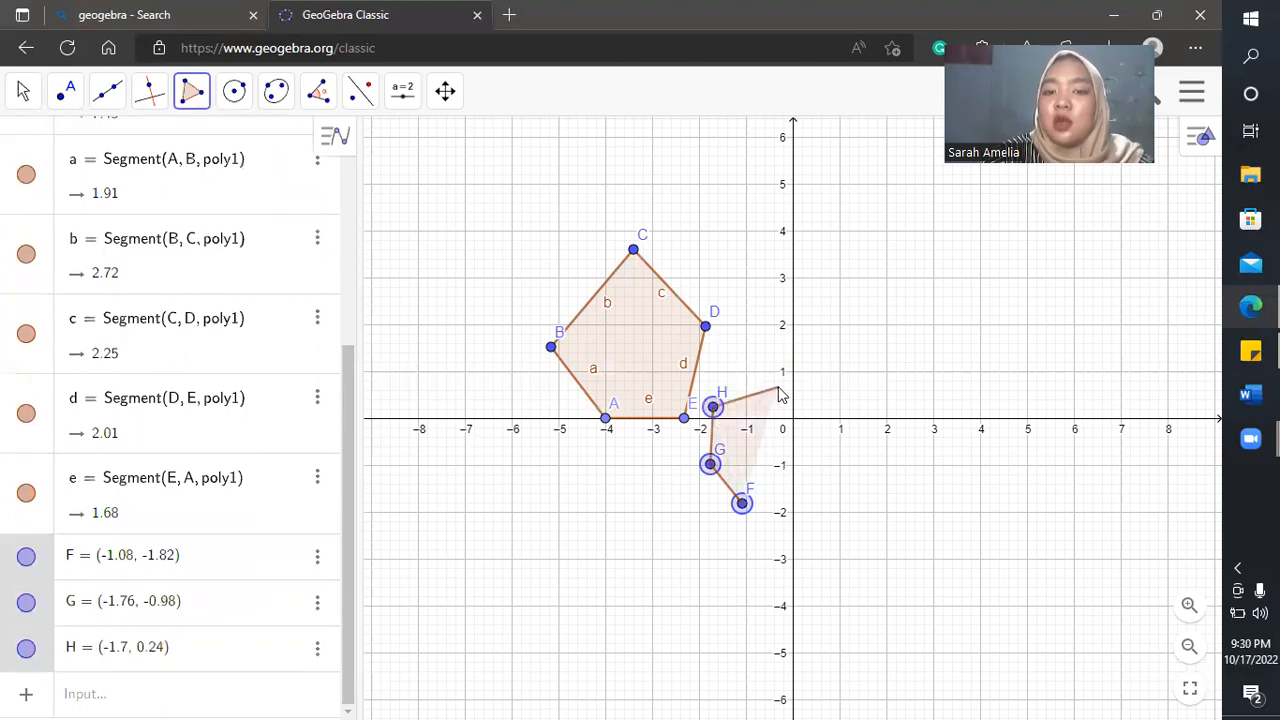
left_click(778, 387)
left_click(810, 412)
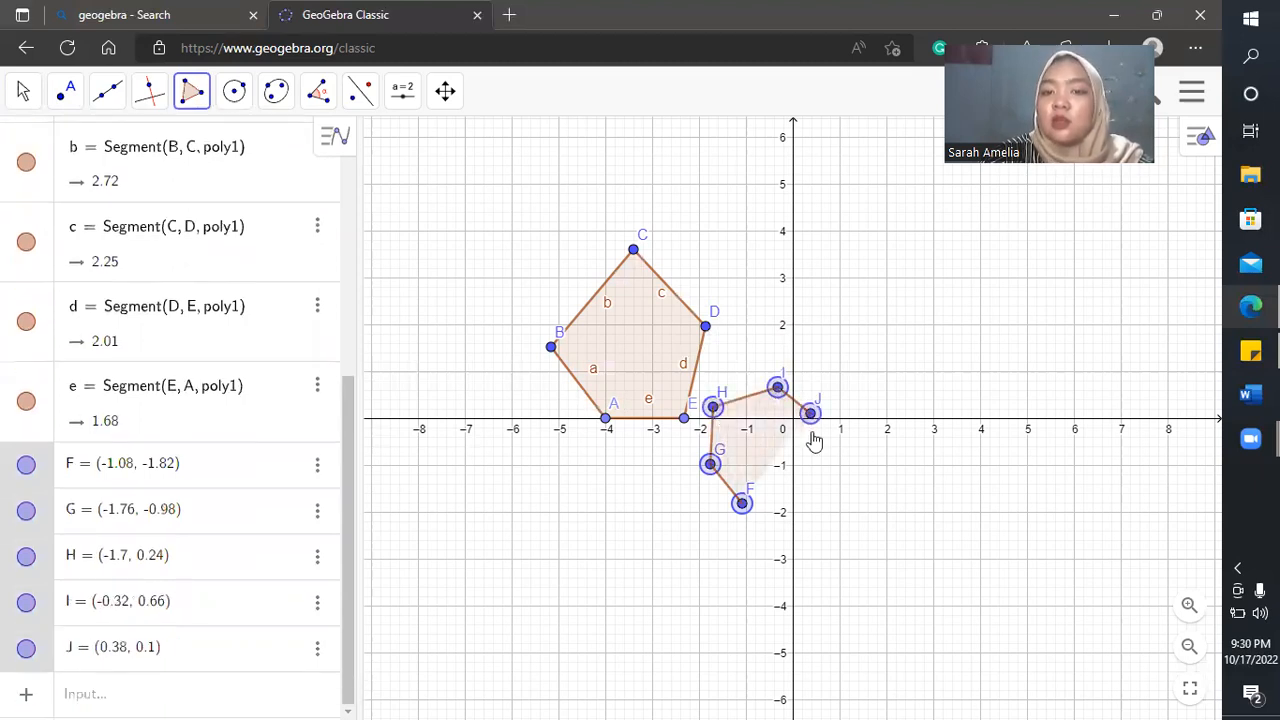
left_click(815, 459)
left_click(790, 475)
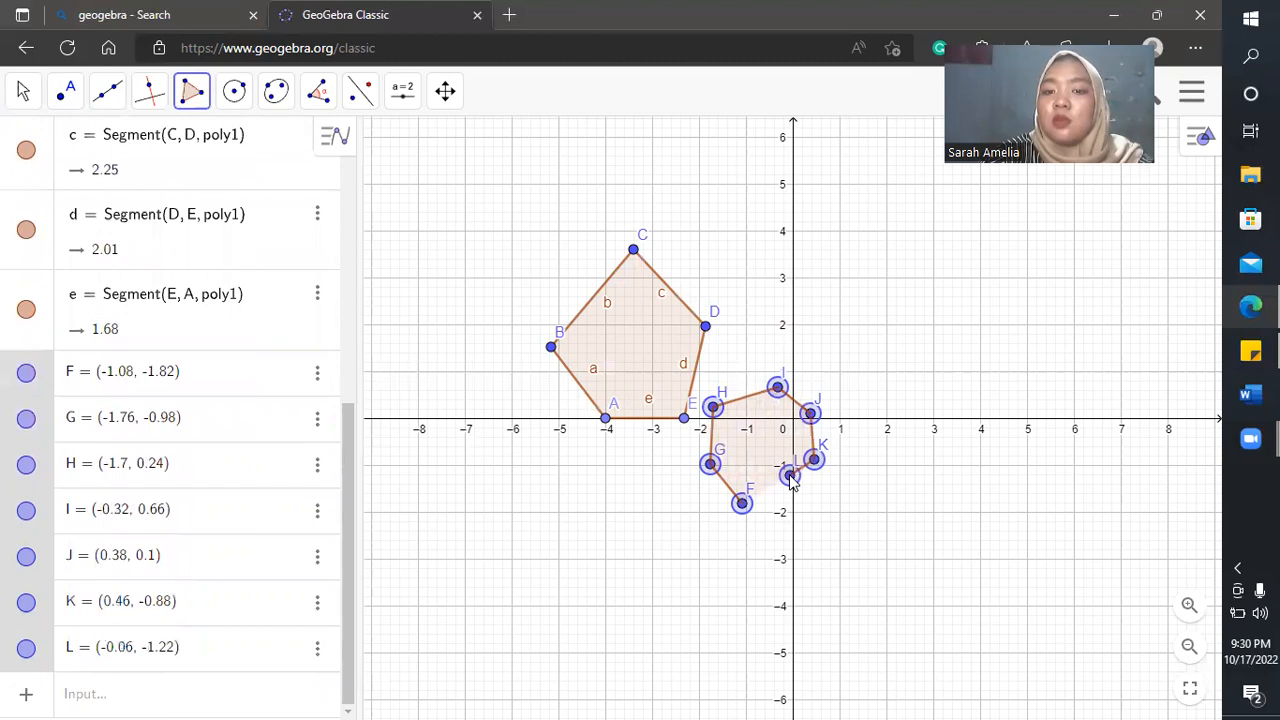
left_click(783, 501)
left_click(759, 482)
left_click(742, 502)
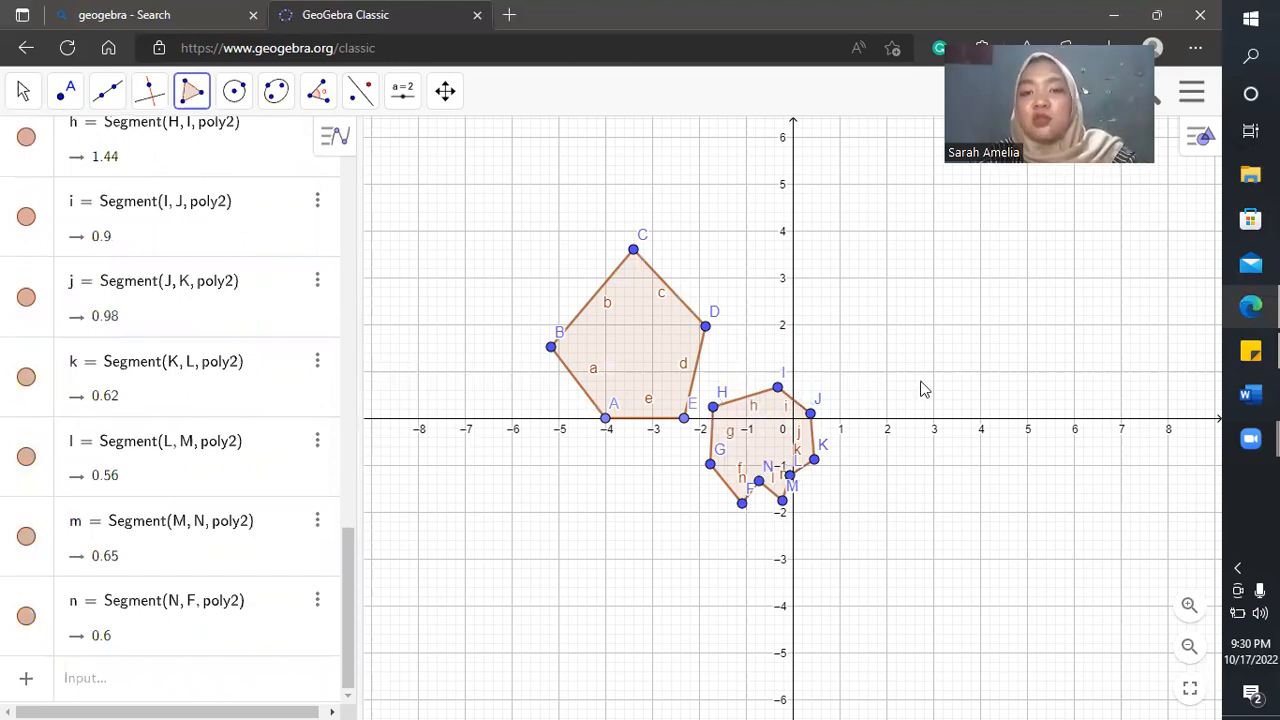
- Undo both irregular polygons so the graphics view is empty
key("ctrl+z")
key("ctrl+z")
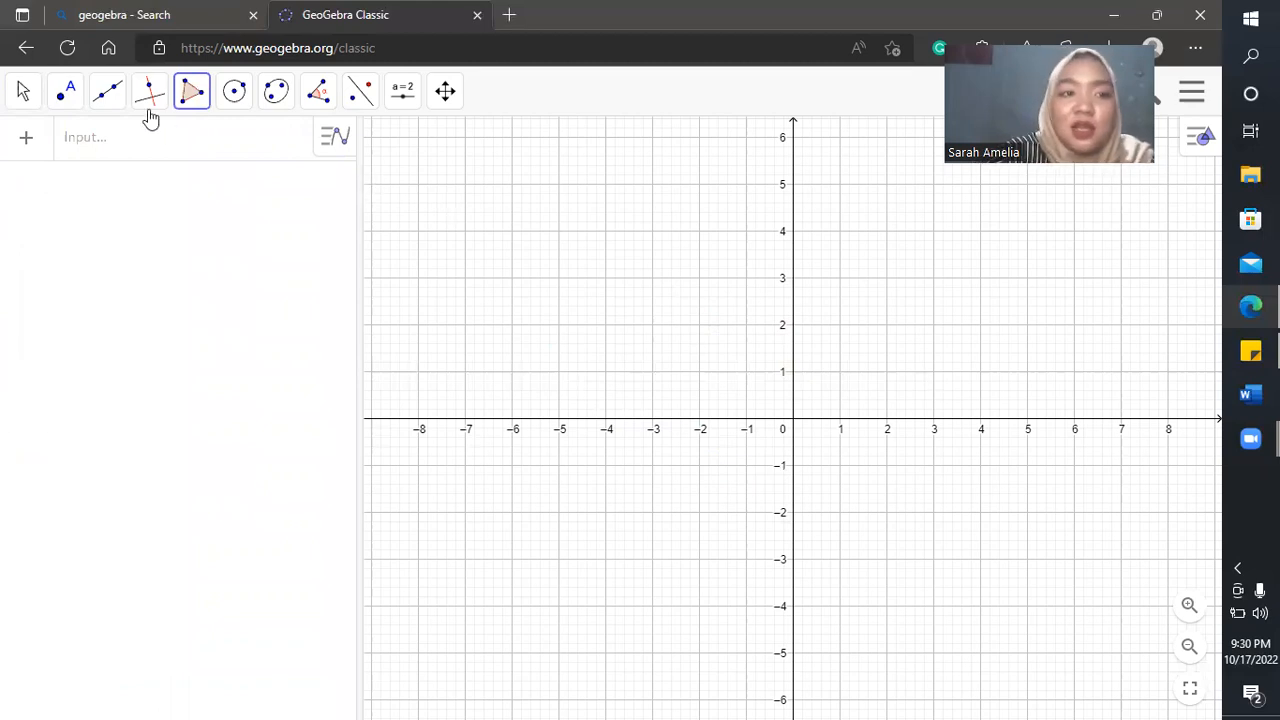
- Place a free point in the second quadrant at about (-6.84, 3.44)
left_click(63, 92)
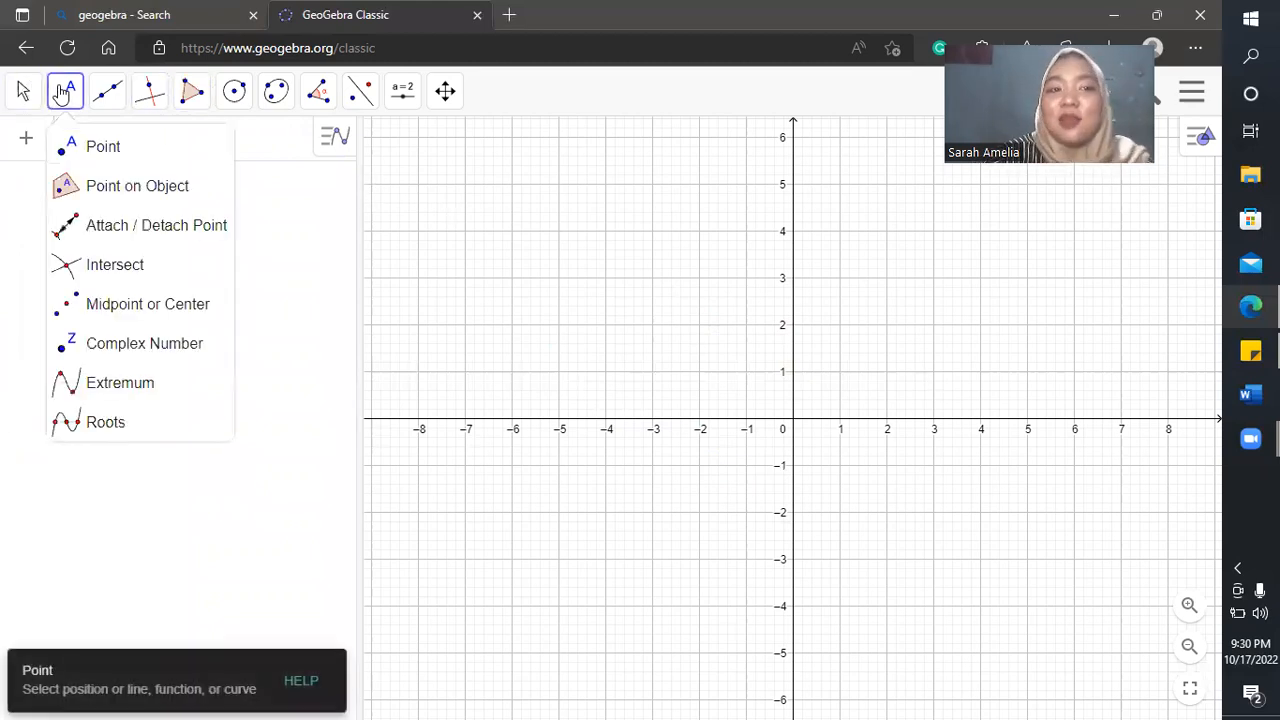
left_click(83, 163)
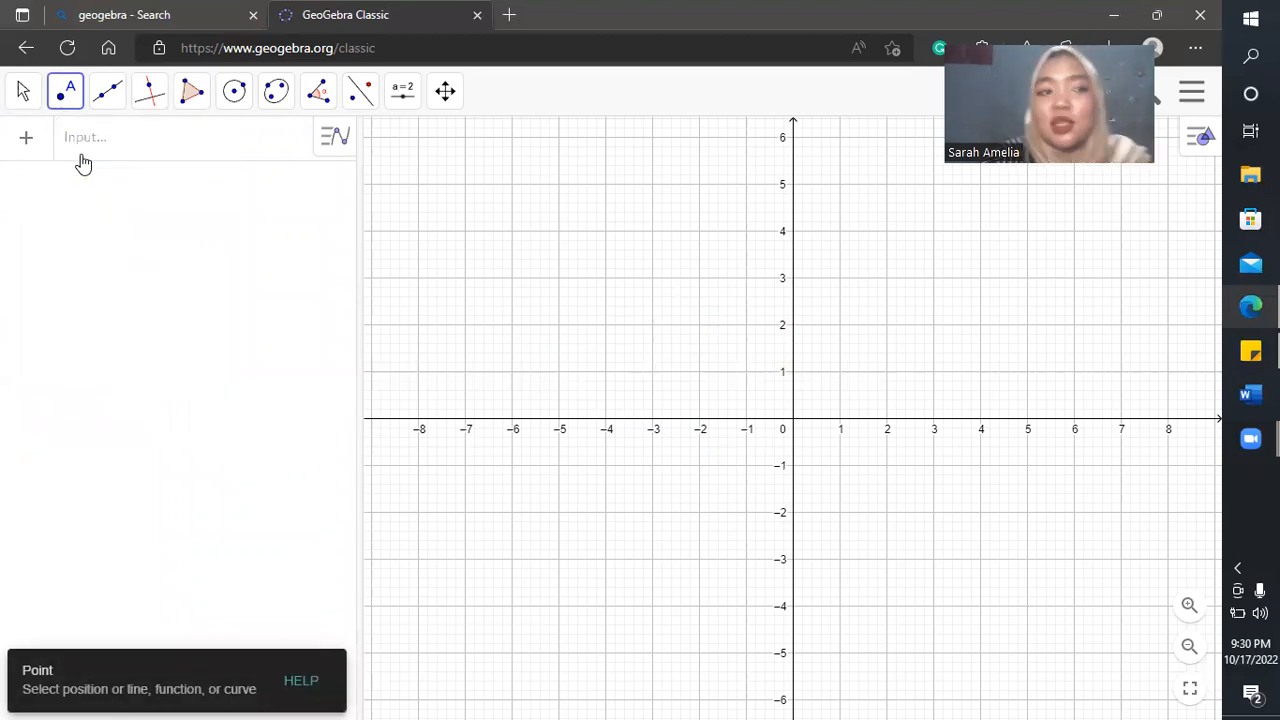
left_click(473, 259)
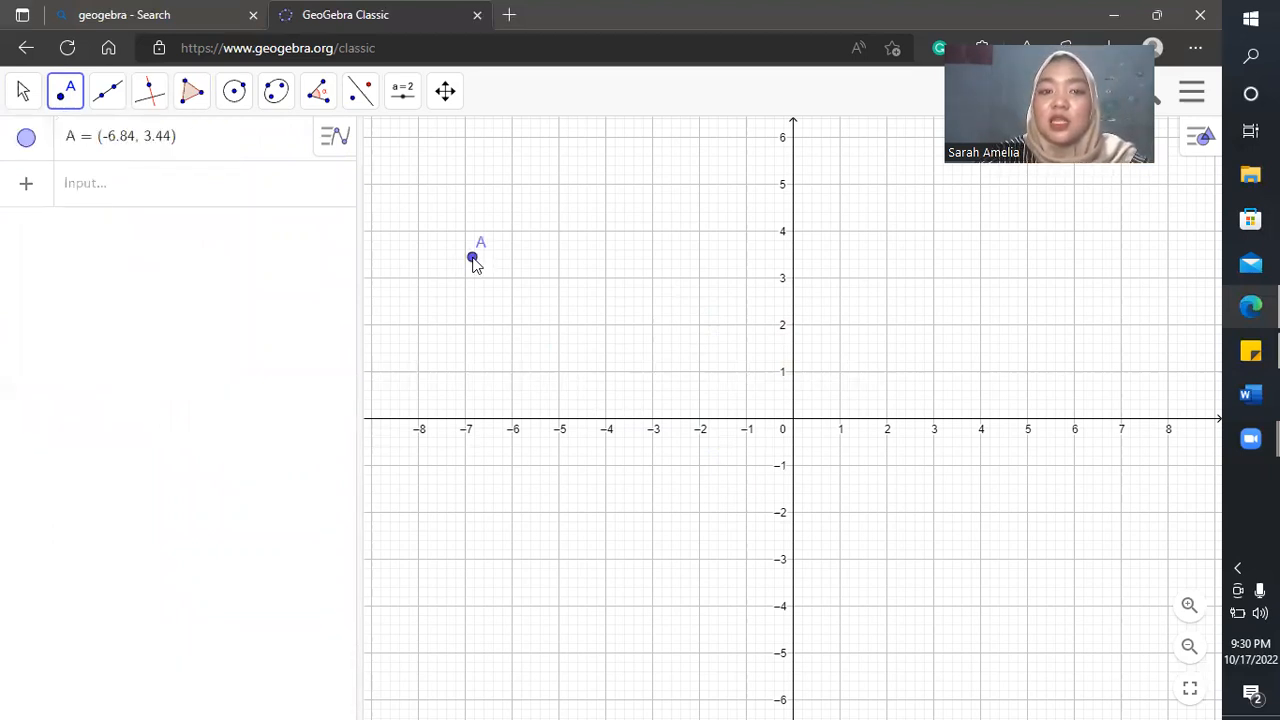
- Place seven second-quadrant points at about (-4.8, 4.14), (-3.26, 3.68), (-2.04, 2.44), (-2.26, 0.6), (-4.2, 1.66), (-5.58, 1) and (-6.54, 2.2)
left_click(567, 224)
left_click(640, 245)
left_click(697, 303)
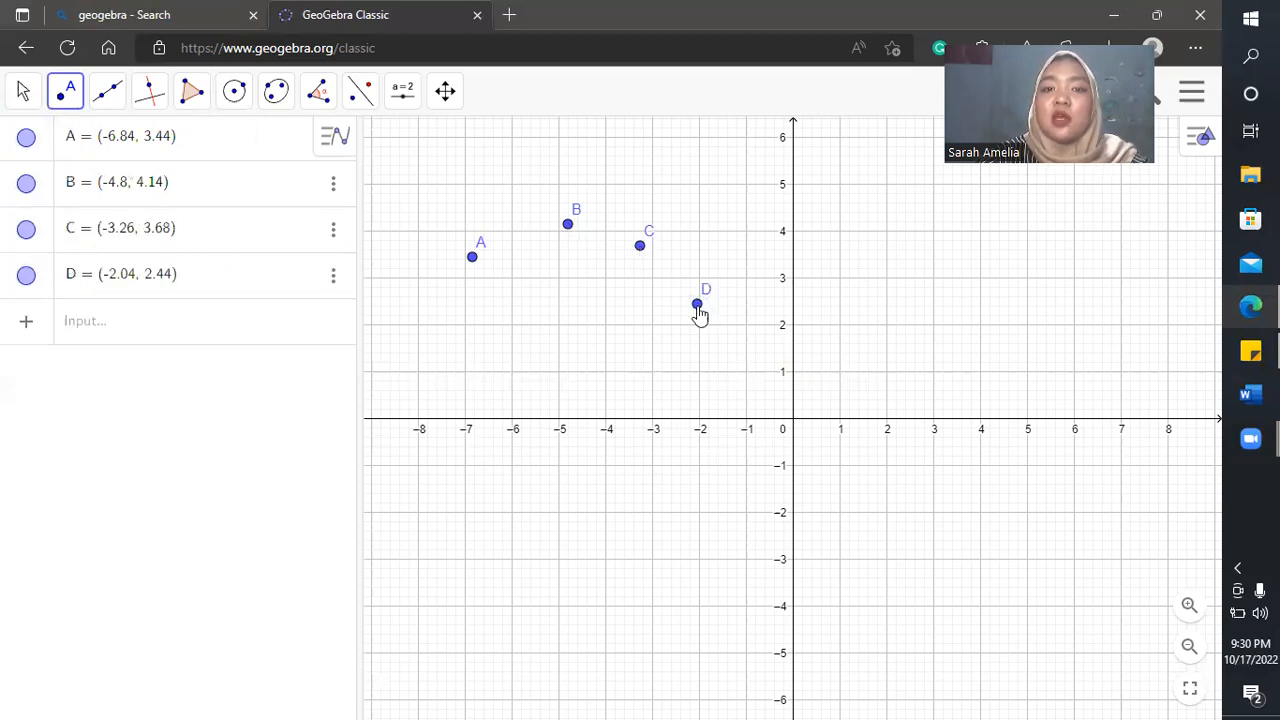
left_click(686, 389)
left_click(596, 341)
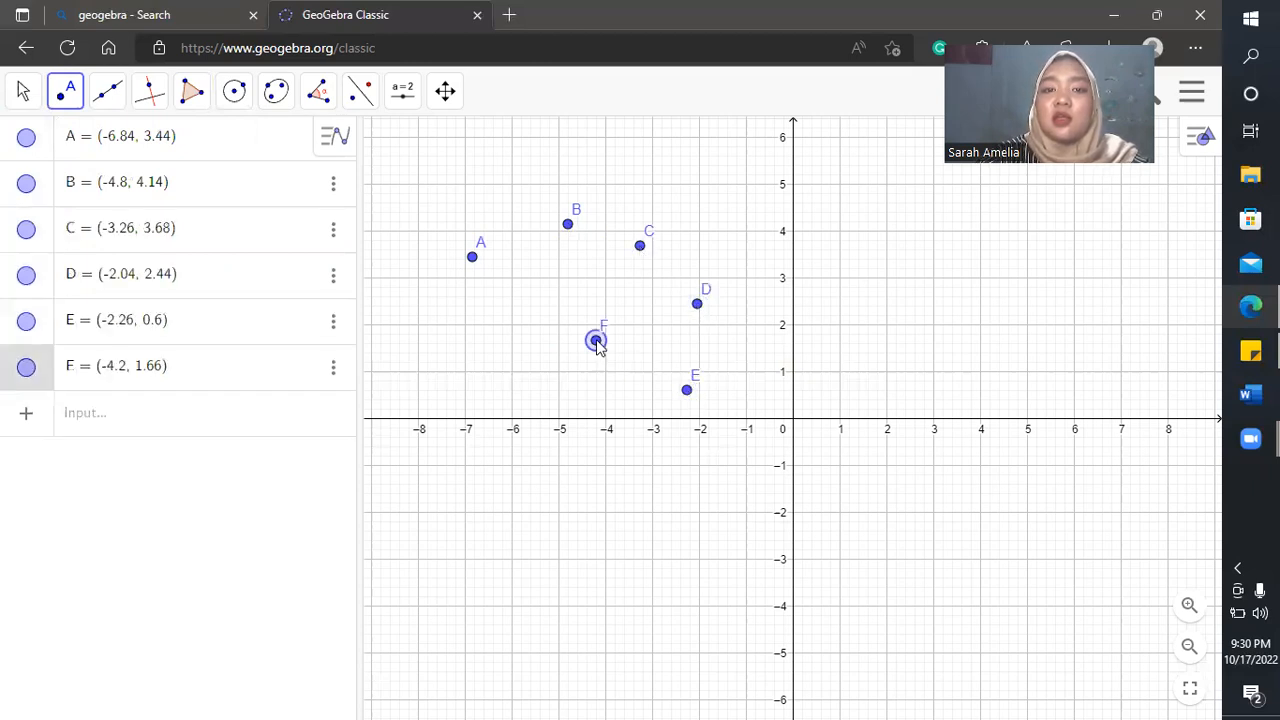
left_click(531, 372)
left_click(486, 315)
- Place three points below the x-axis at about (-7.06, -1.64), (-2.9, -1.58) and (0.6, -1.34)
left_click(462, 494)
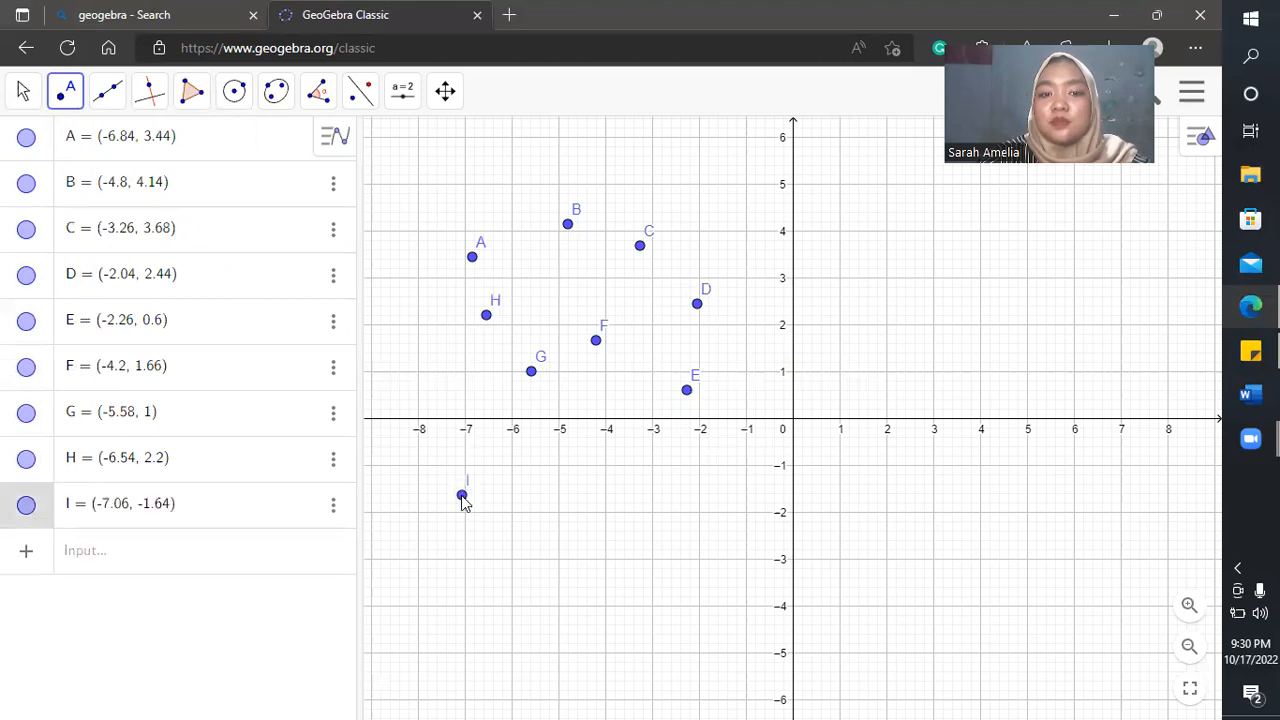
left_click(656, 492)
left_click(821, 481)
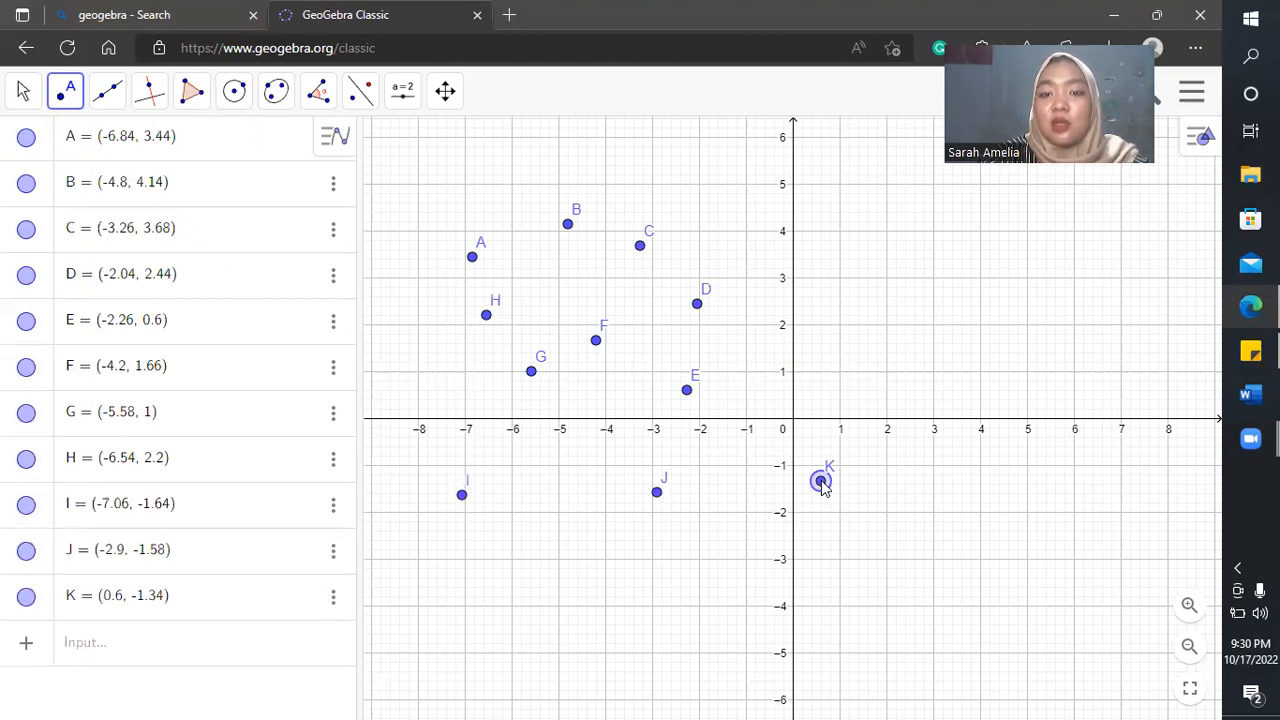
- Place five points in the first quadrant at about (0.82, 2.42), (0.14, 1.32), (3.88, 1.74), (3.02, 0.84) and (2, 3)
left_click(831, 304)
left_click(799, 356)
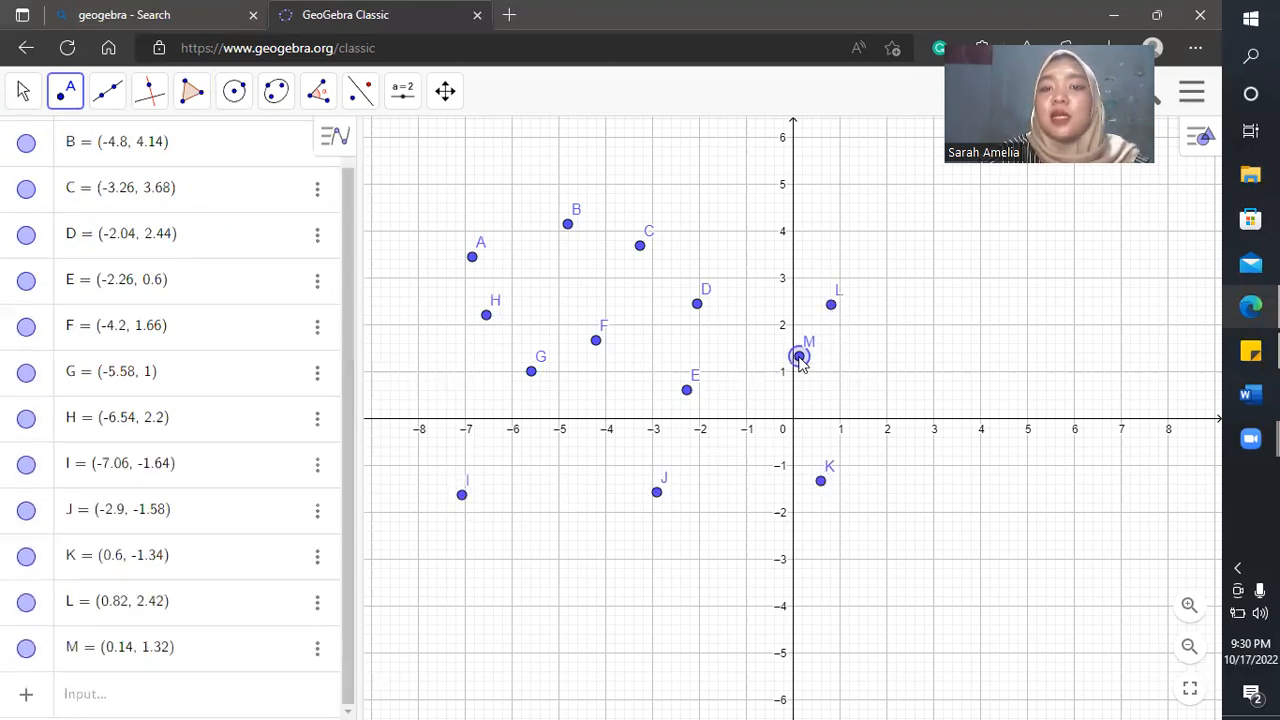
left_click(974, 337)
left_click(934, 378)
left_click(886, 278)
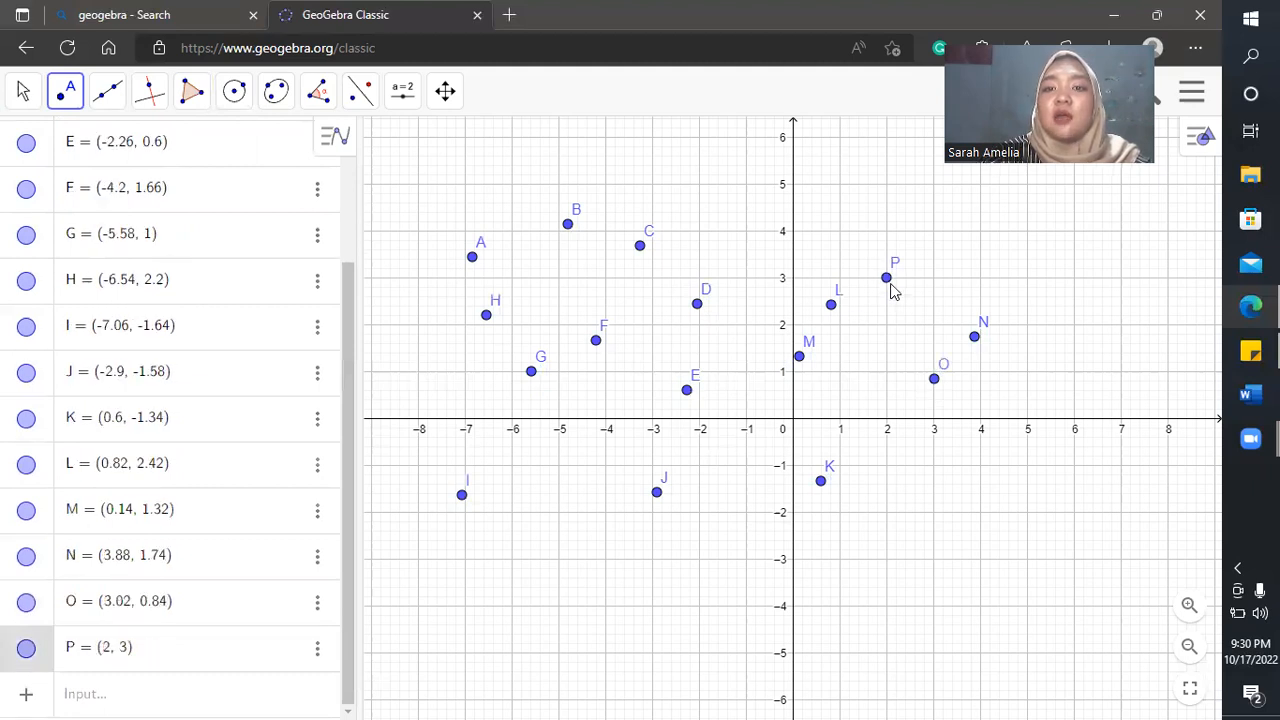
- Draw a triangle with the Polygon tool through the existing points I, J and G
left_click(192, 91)
left_click(202, 146)
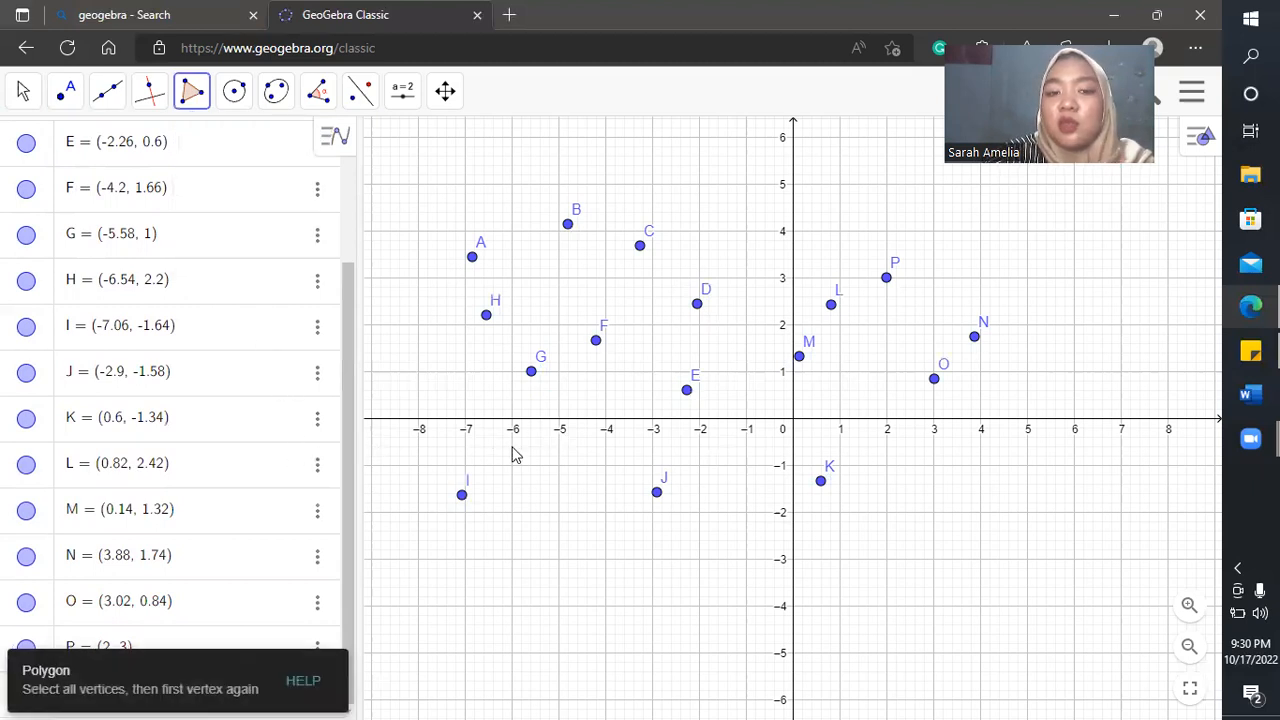
left_click(463, 497)
left_click(655, 494)
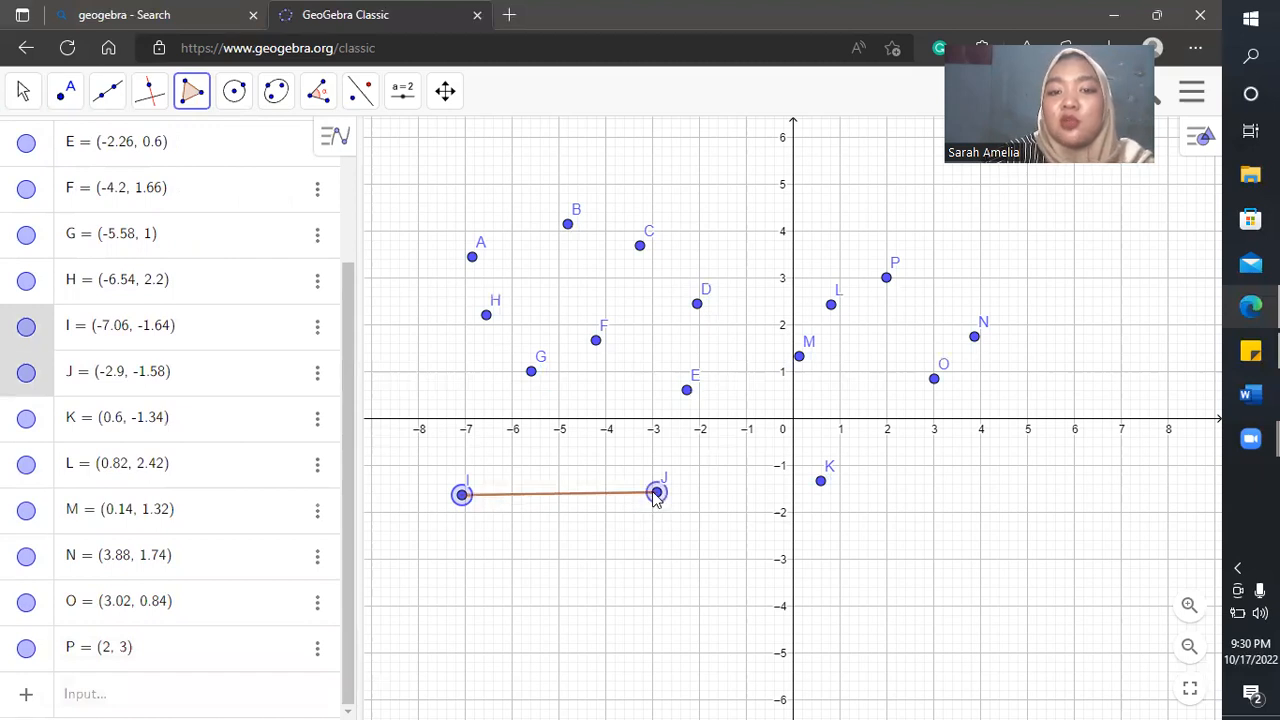
left_click(531, 374)
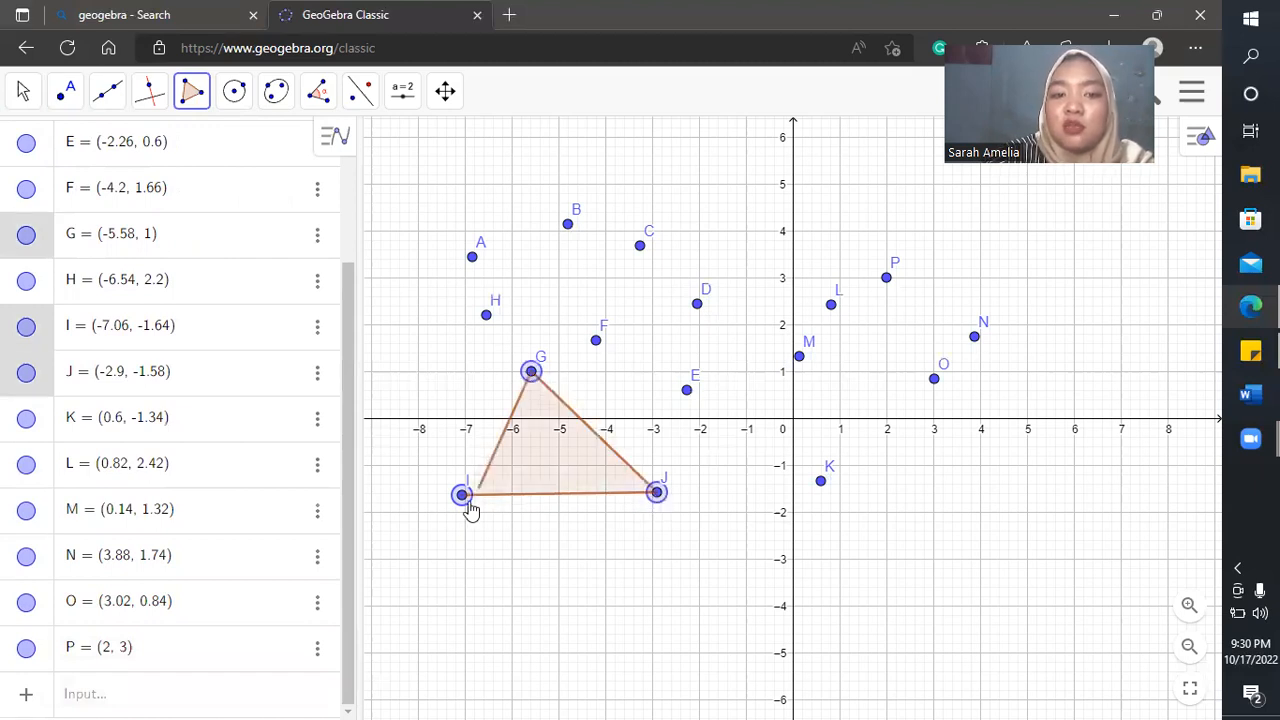
left_click(462, 498)
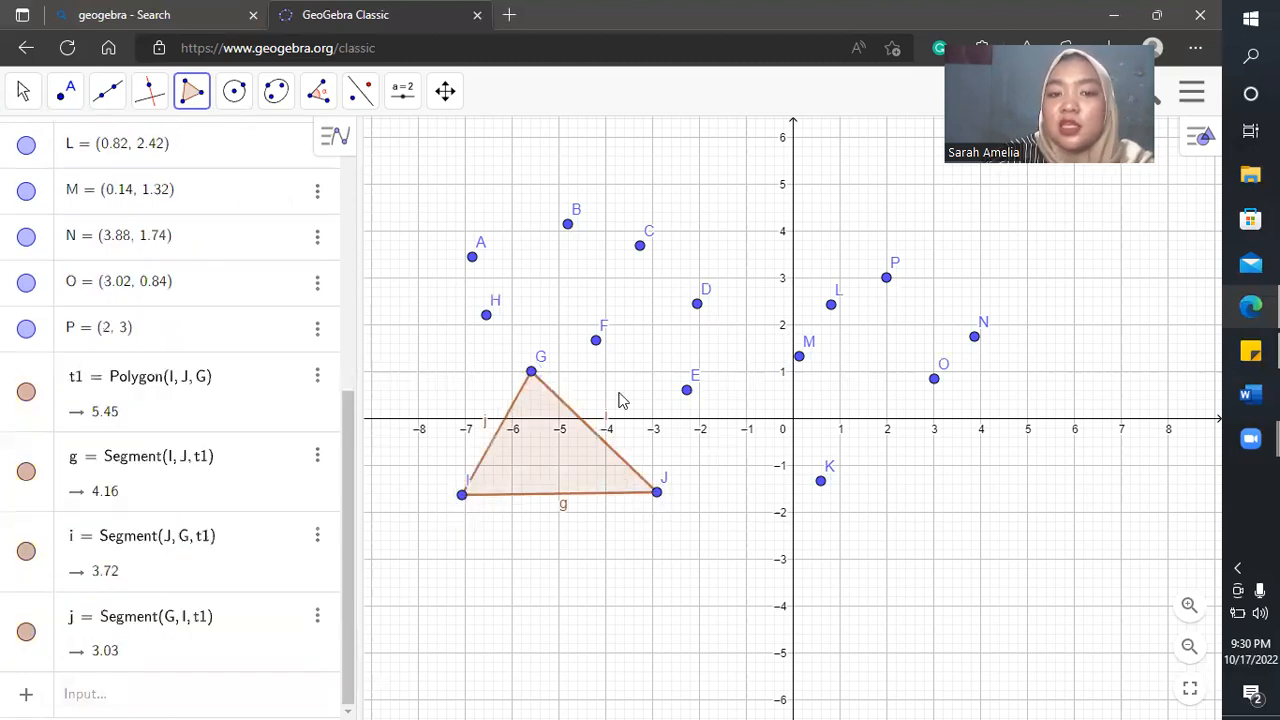
- Draw a seven-sided polygon through the existing points F, E, D, C, B, A and H, closing it at F
left_click(596, 342)
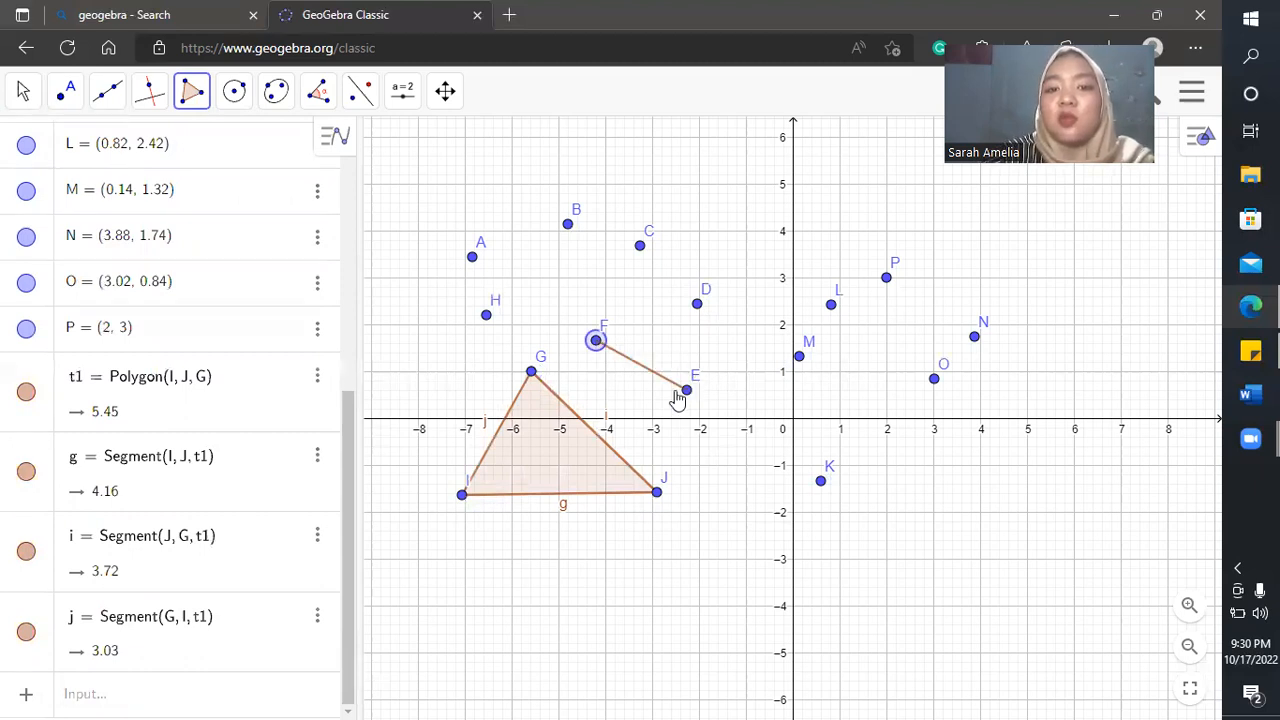
left_click(686, 390)
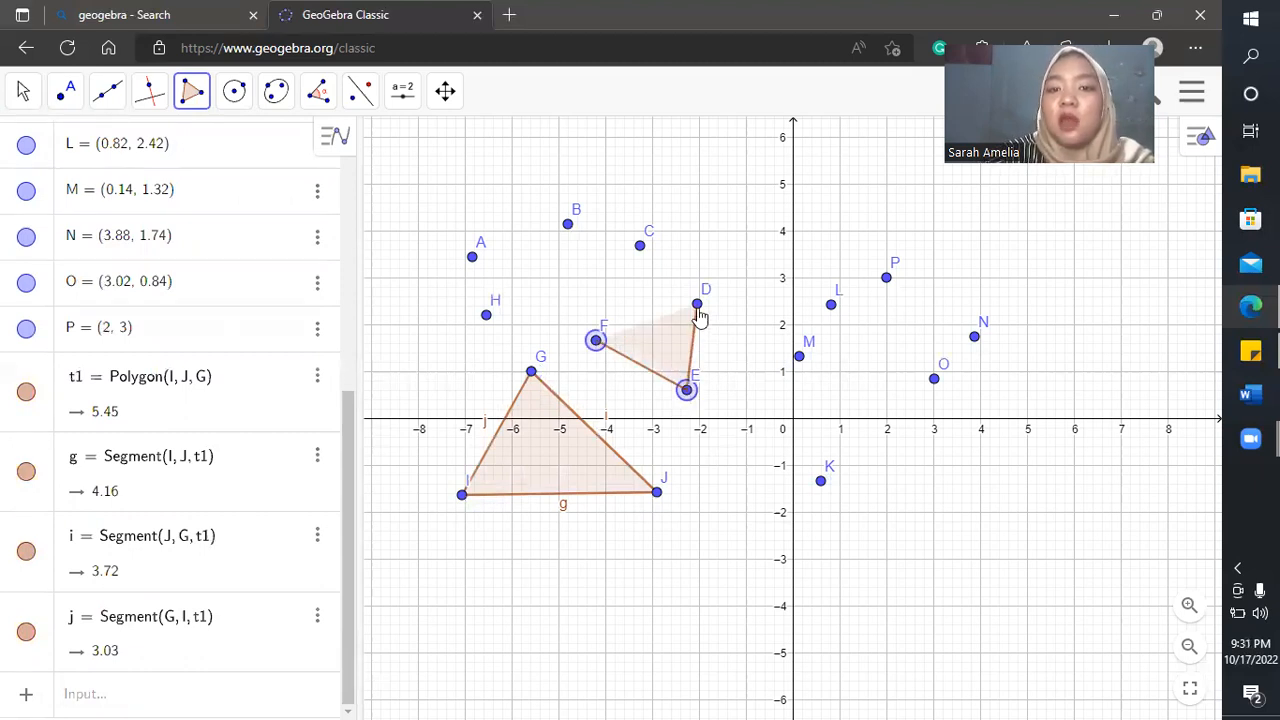
left_click(697, 304)
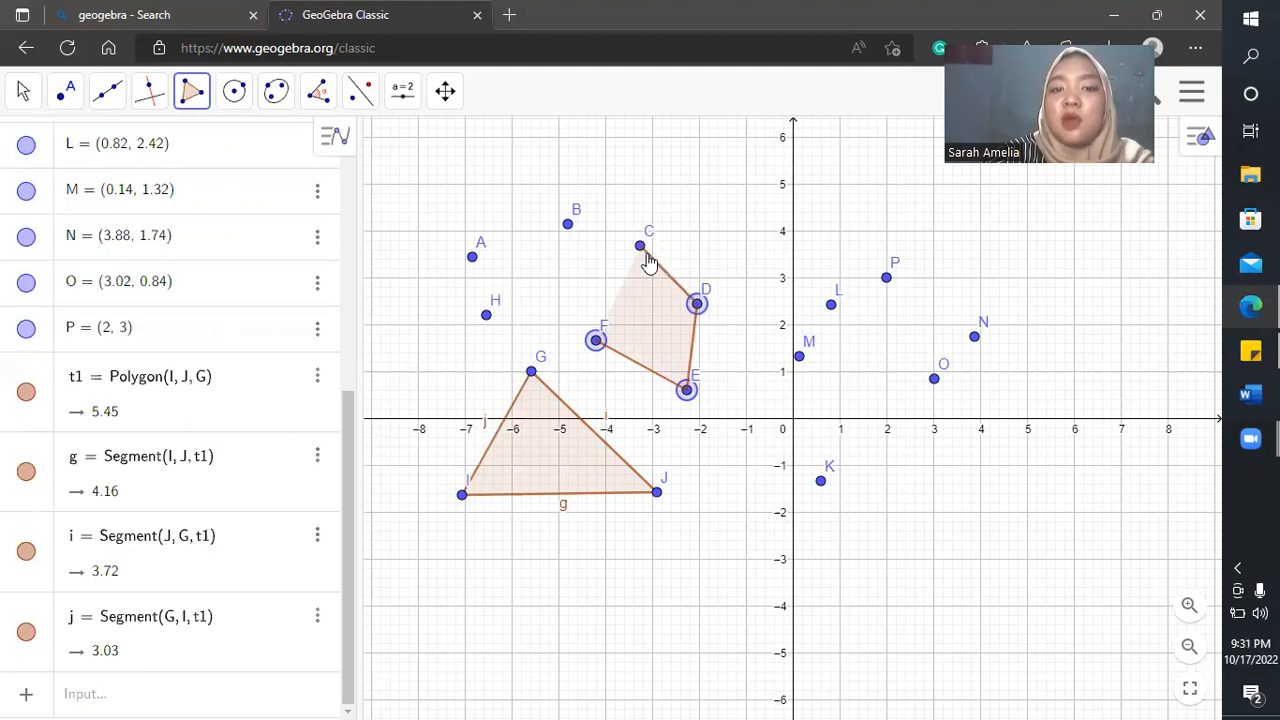
left_click(640, 245)
left_click(569, 226)
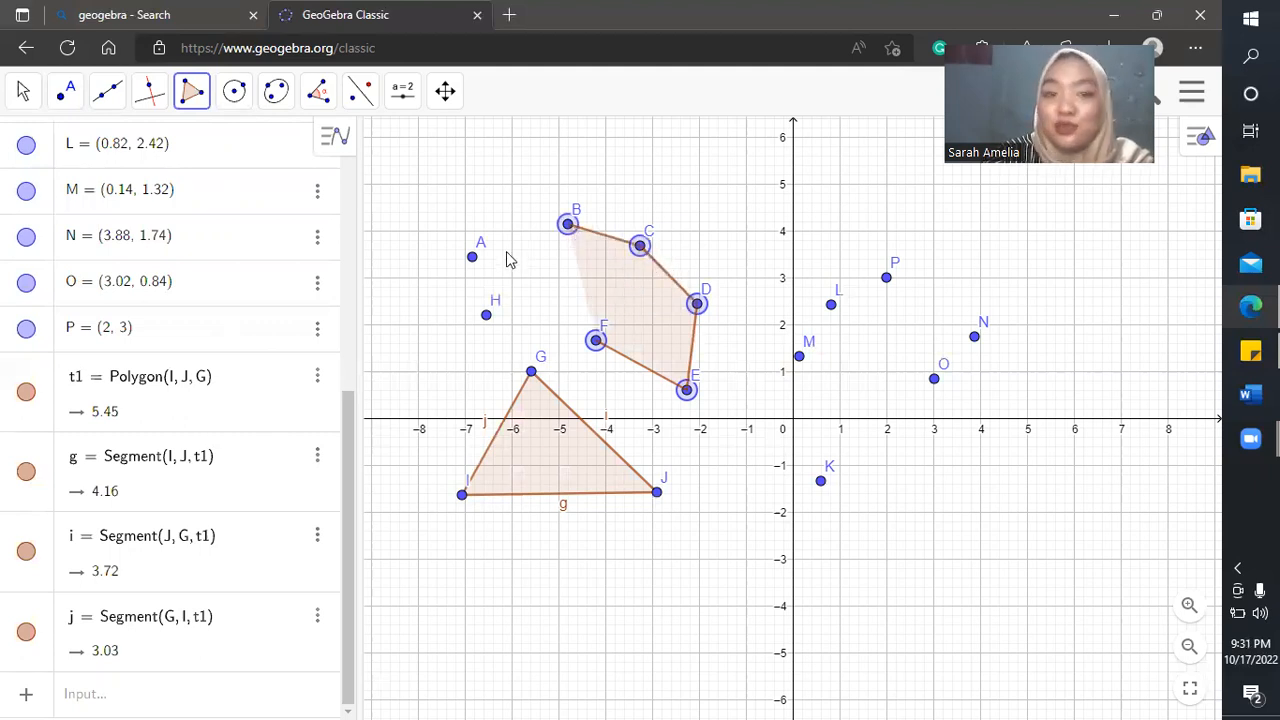
left_click(471, 257)
left_click(486, 315)
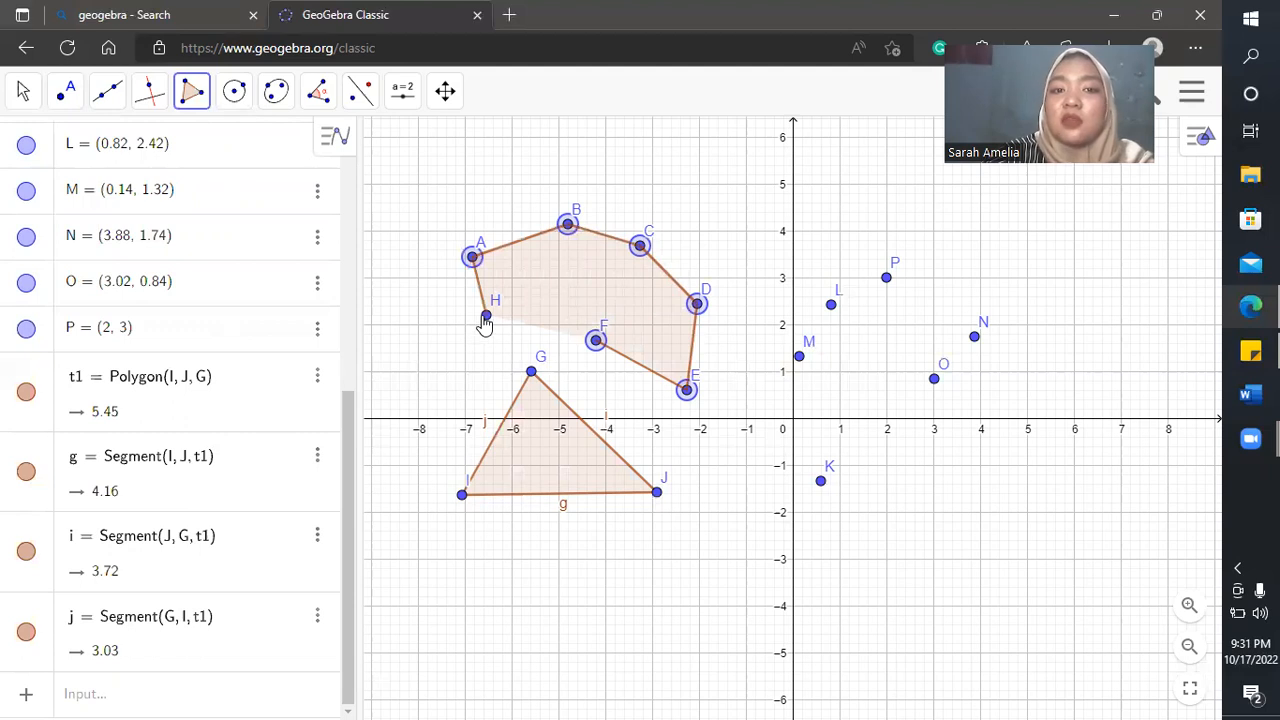
left_click(596, 340)
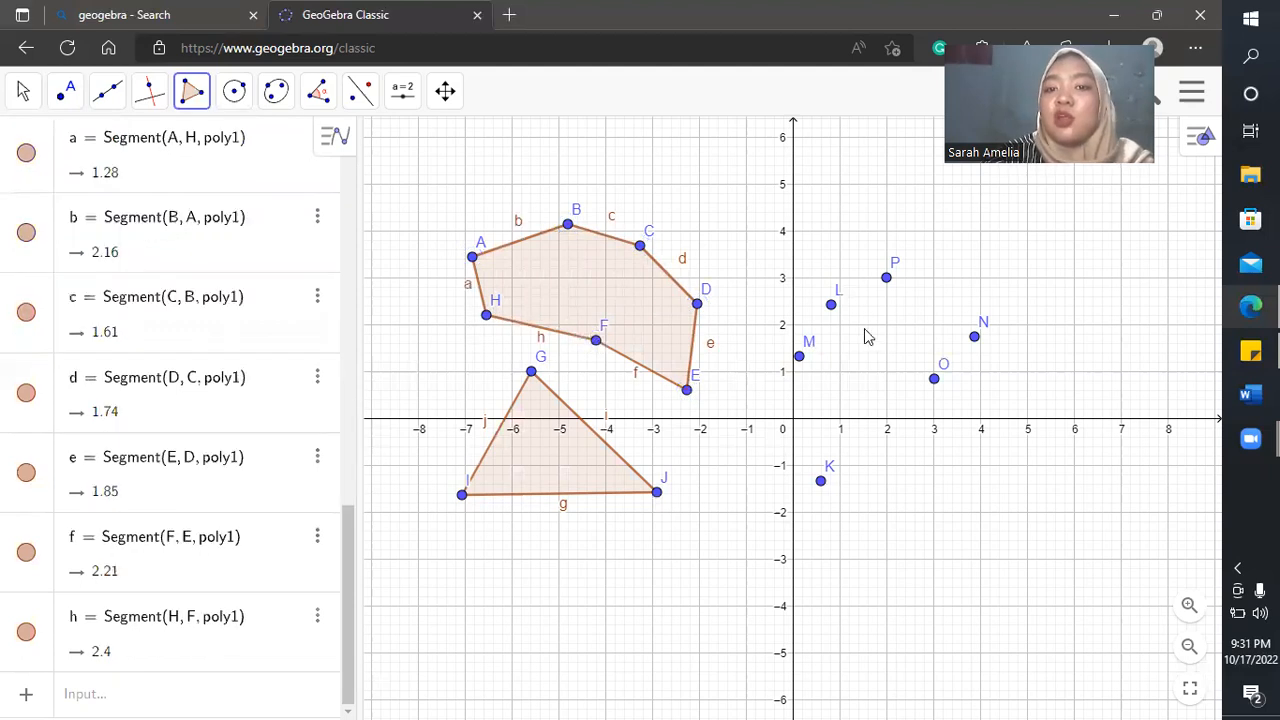
- Draw a six-sided polygon through the existing points M, K, O, N, P and L, closing it at M
left_click(798, 357)
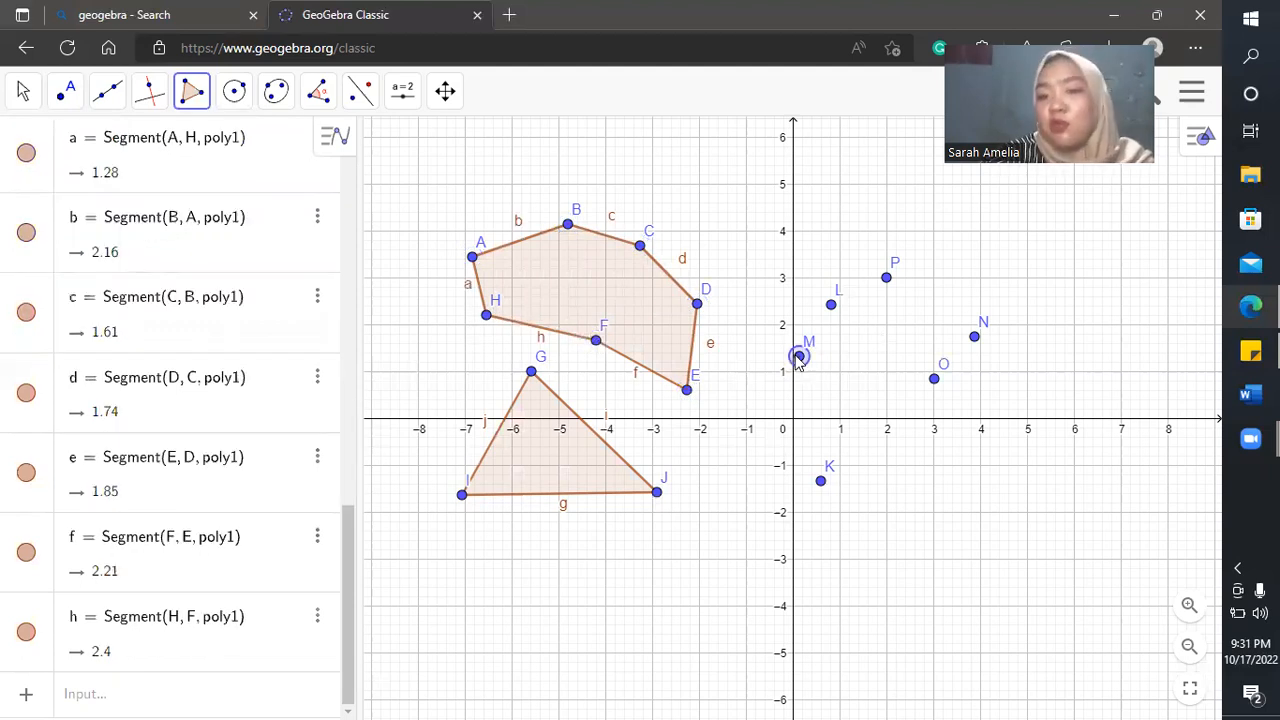
left_click(820, 482)
left_click(933, 378)
left_click(974, 337)
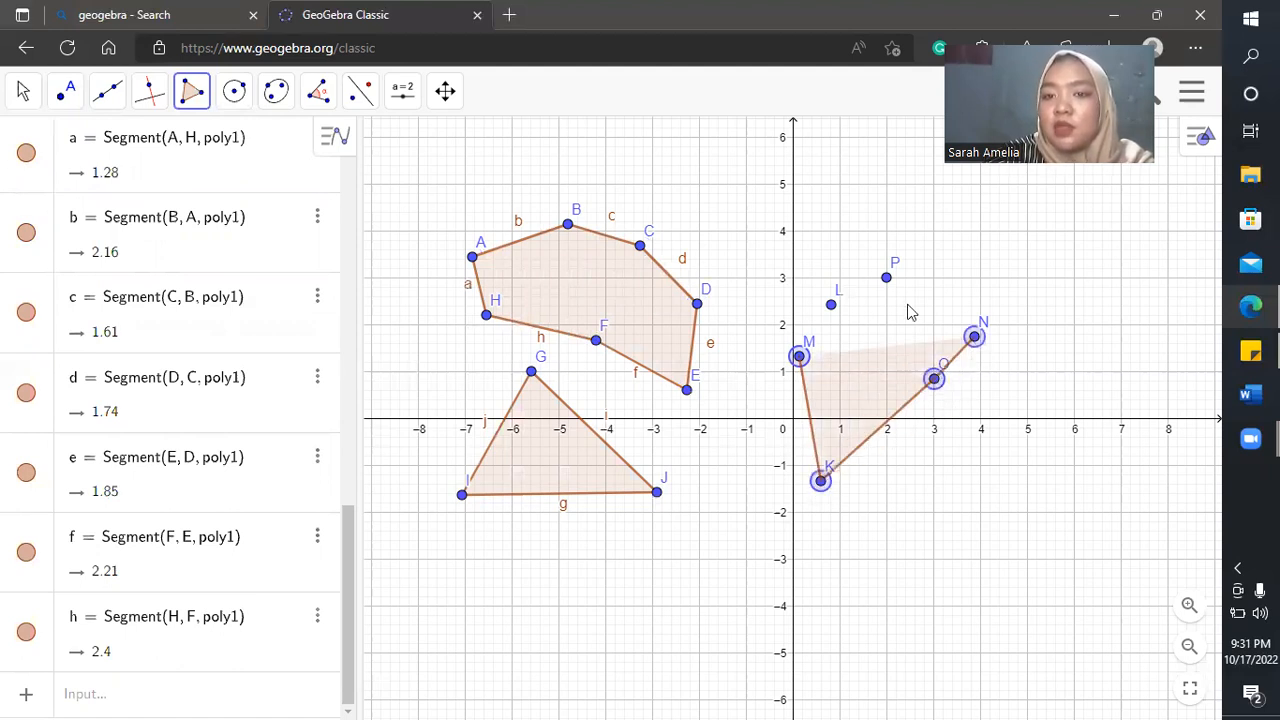
left_click(885, 279)
left_click(831, 304)
left_click(799, 357)
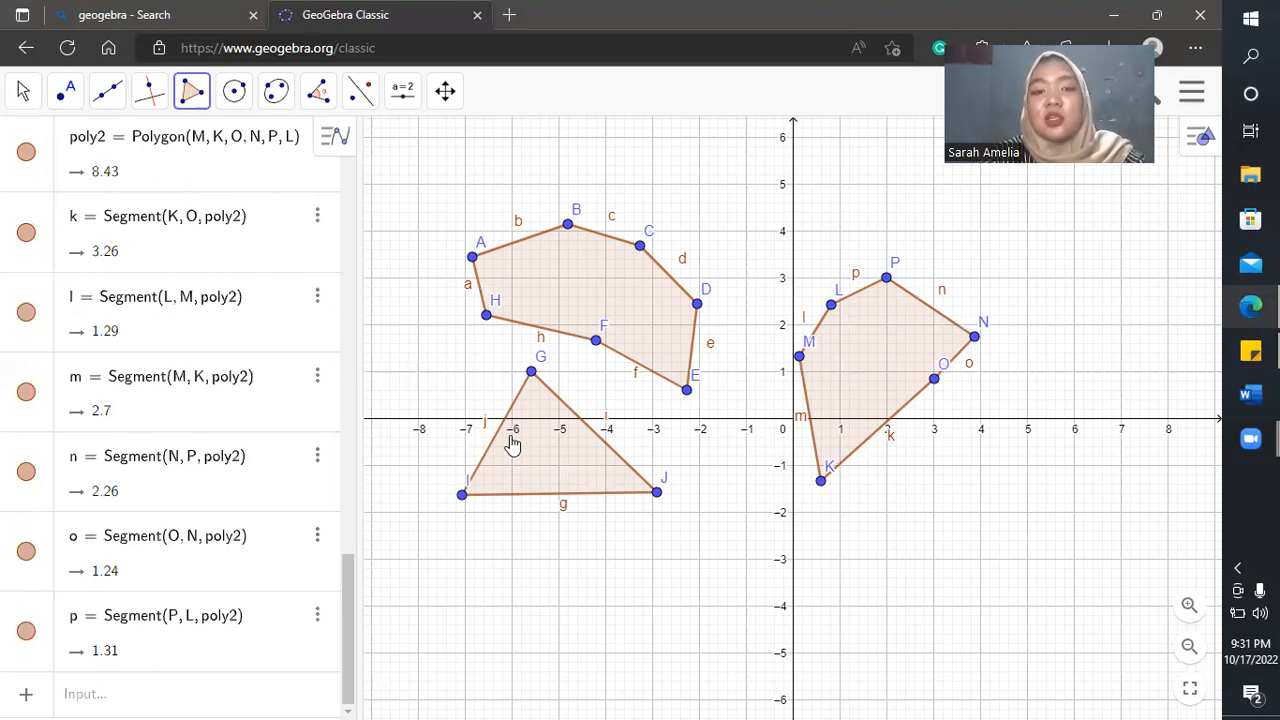
- Undo all three polygons, keeping only the free points in the graphics view
key("ctrl+z")
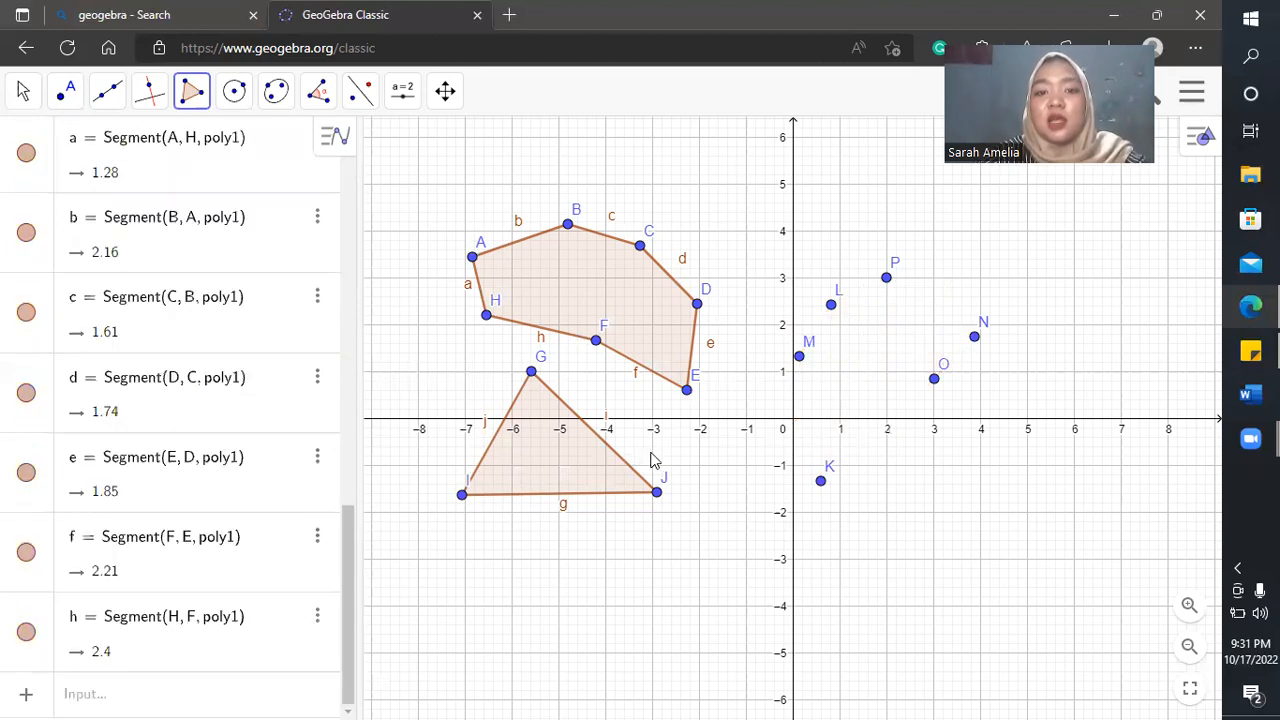
key("ctrl+z")
key("ctrl+z")
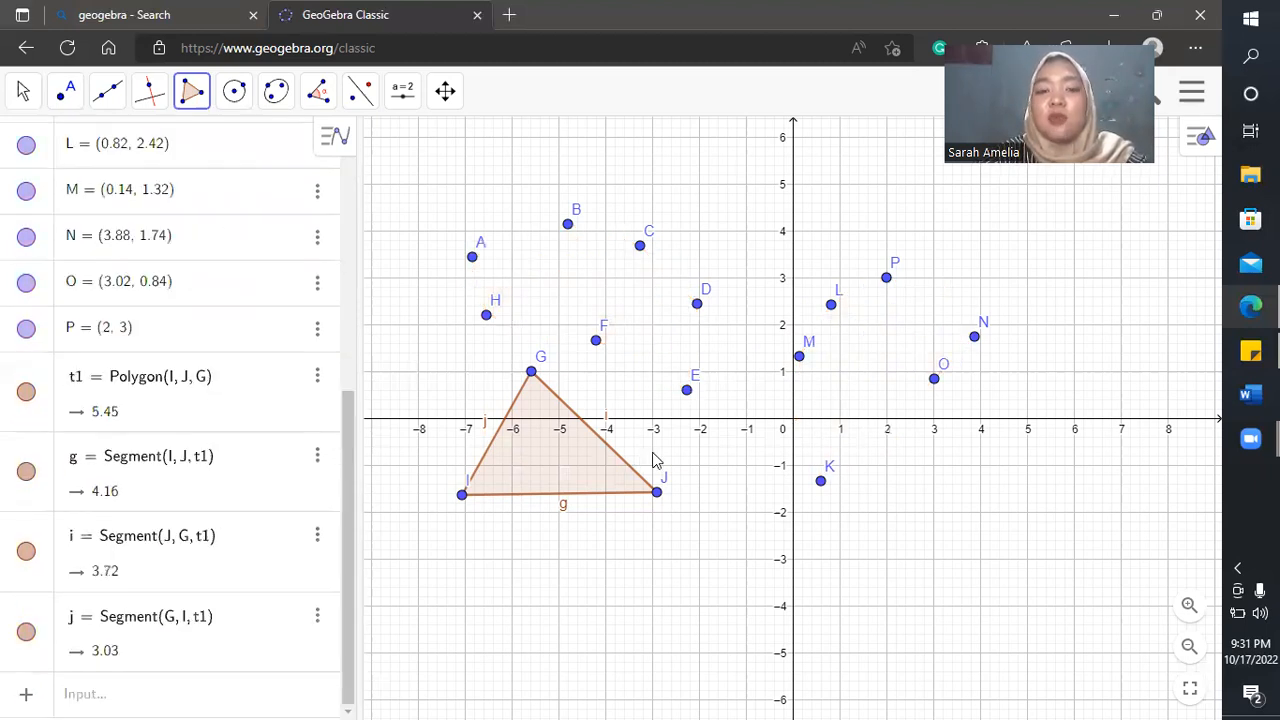
- Draw an infinite line through points I and G with the Line tool and undo it
left_click(113, 98)
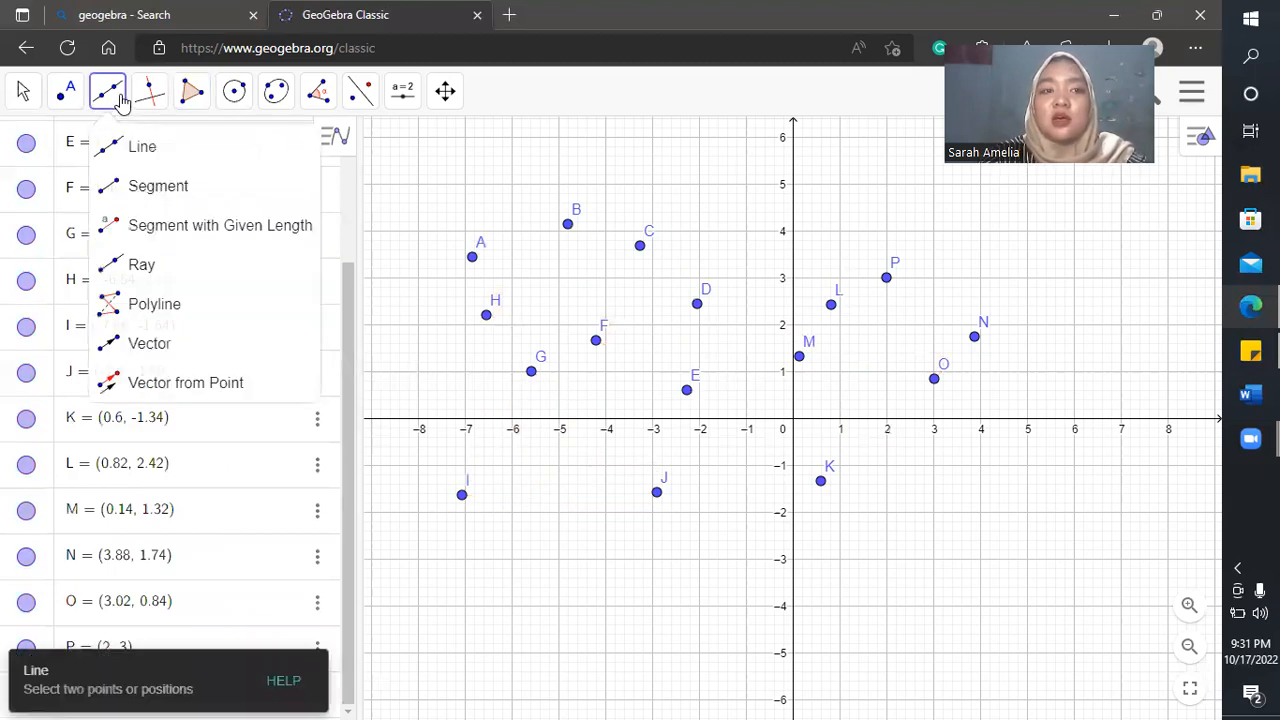
left_click(118, 147)
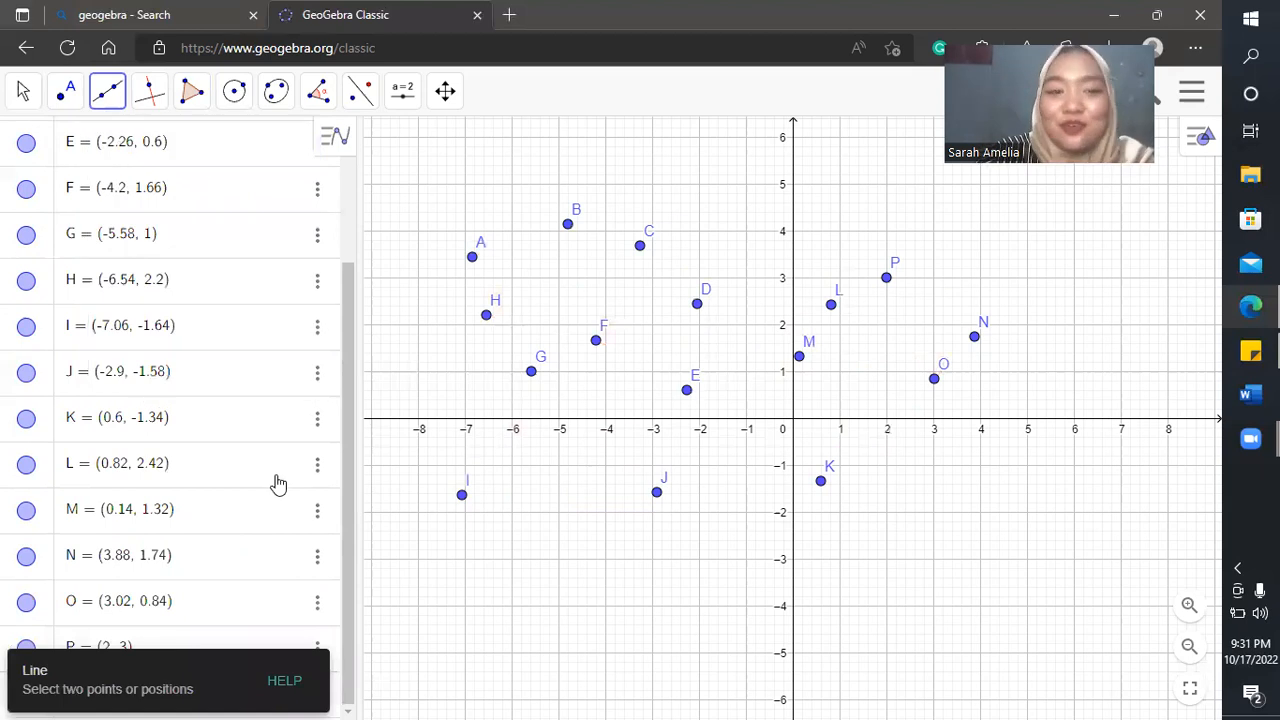
left_click(460, 496)
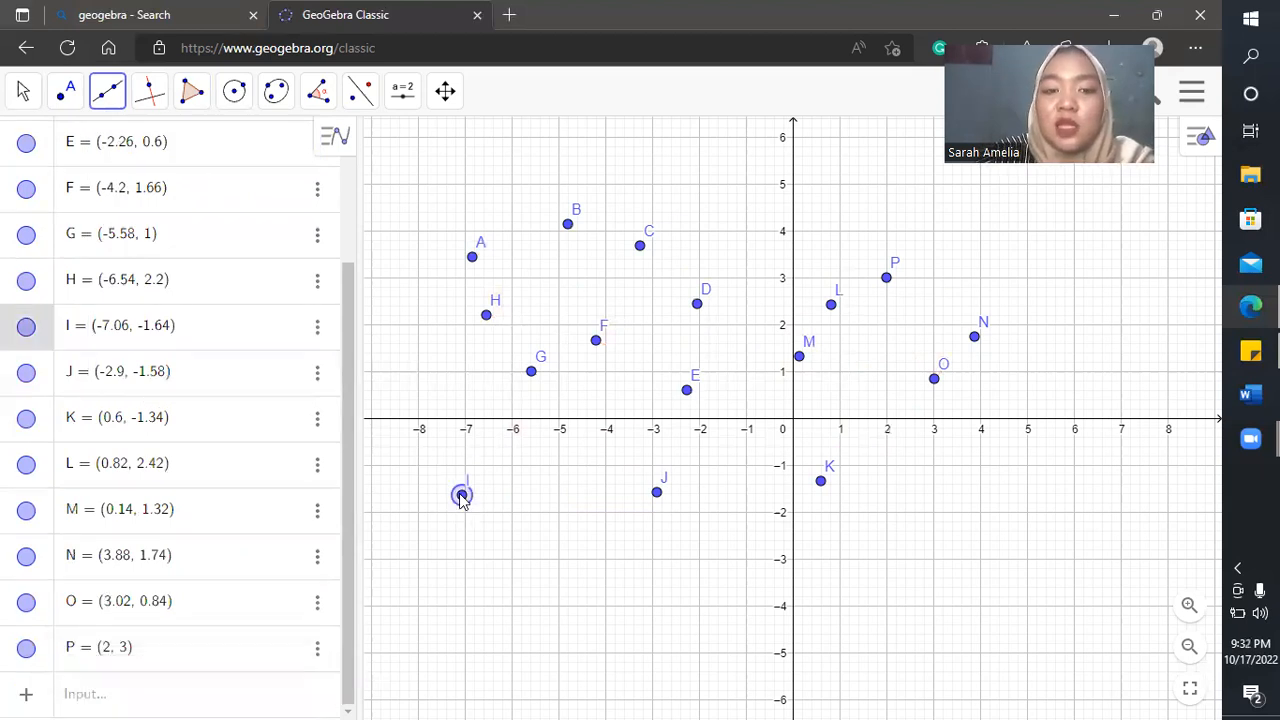
left_click(531, 373)
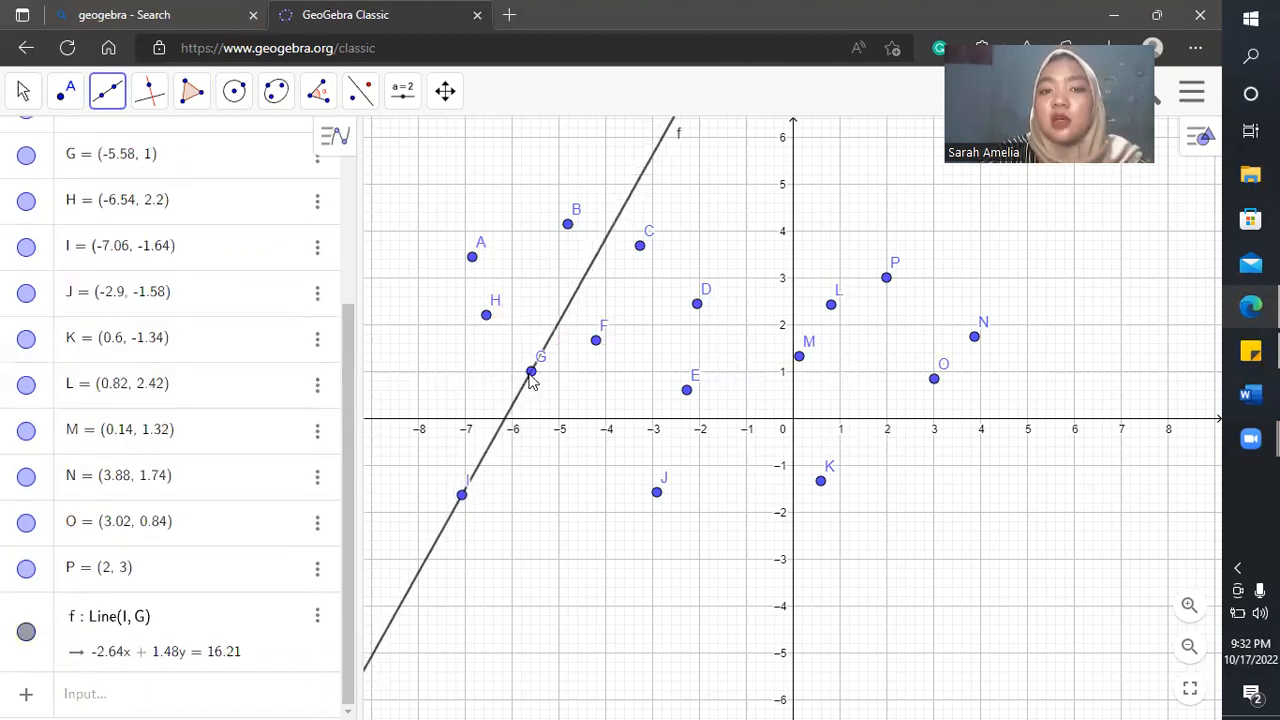
key("ctrl+z")
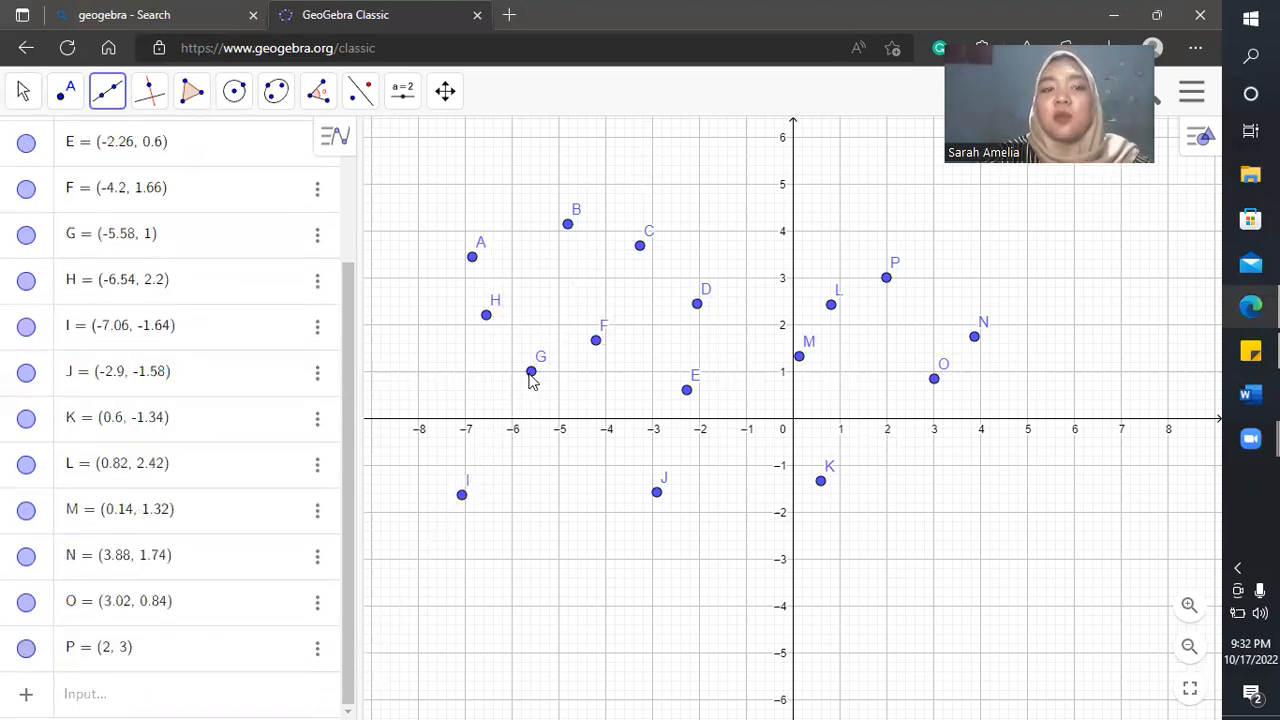
- Connect points I, G and J into a triangle with three separate segments: I to G, G to J and J to I
left_click(111, 106)
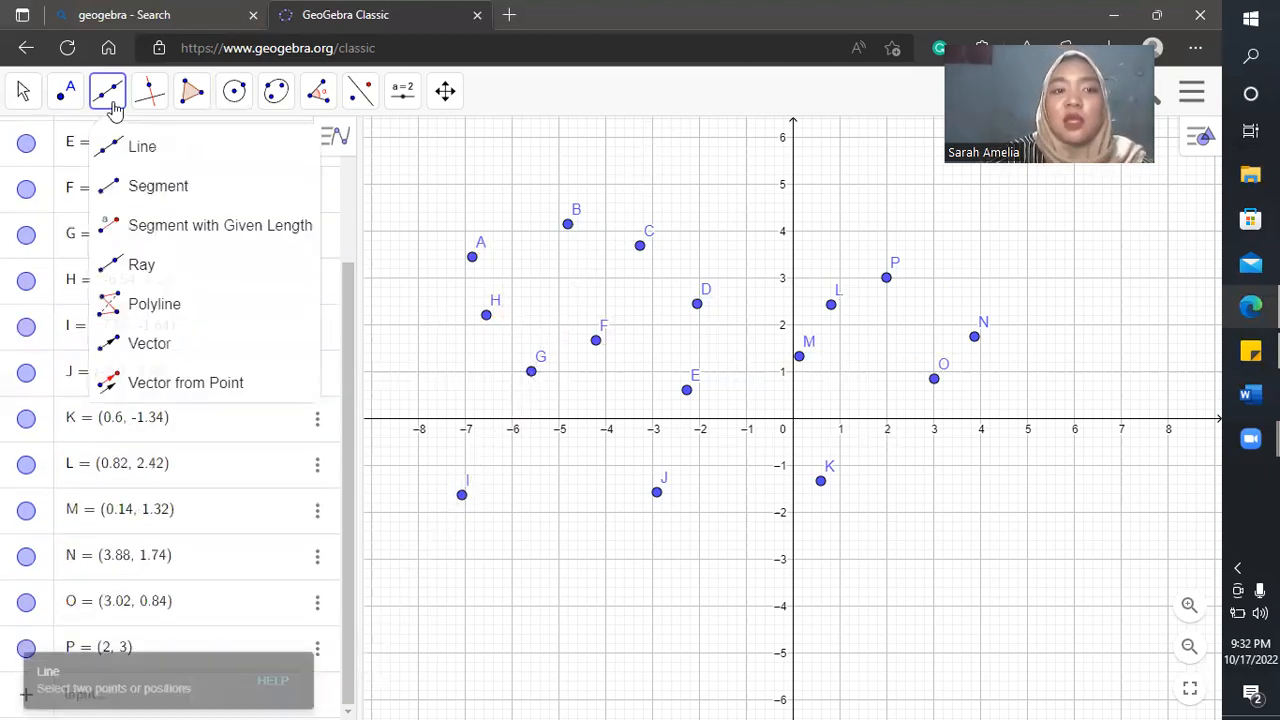
left_click(118, 184)
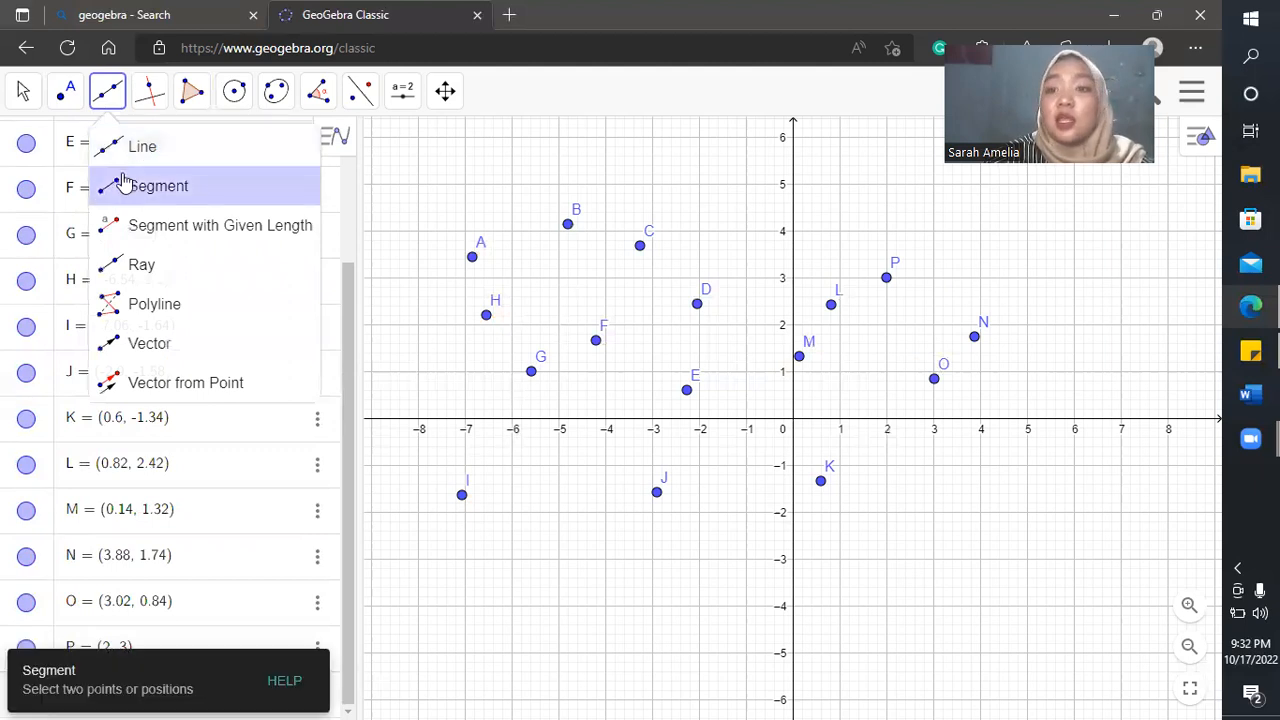
left_click(462, 494)
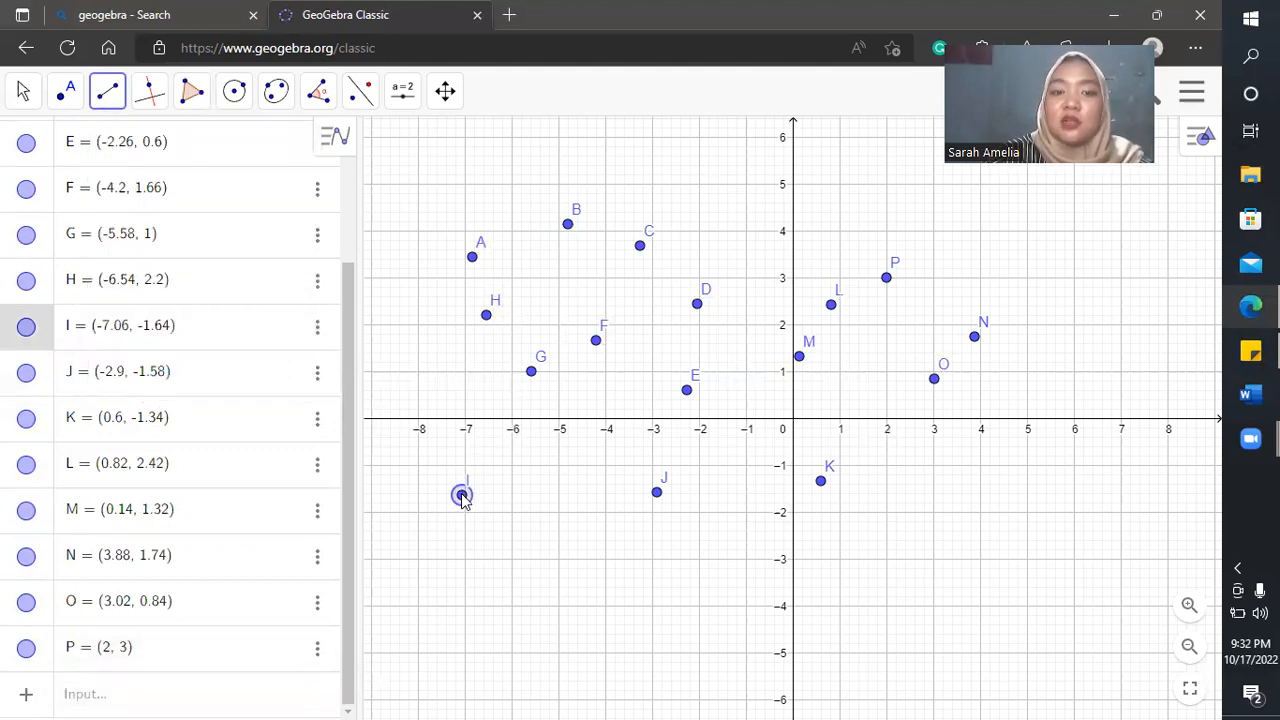
left_click(531, 372)
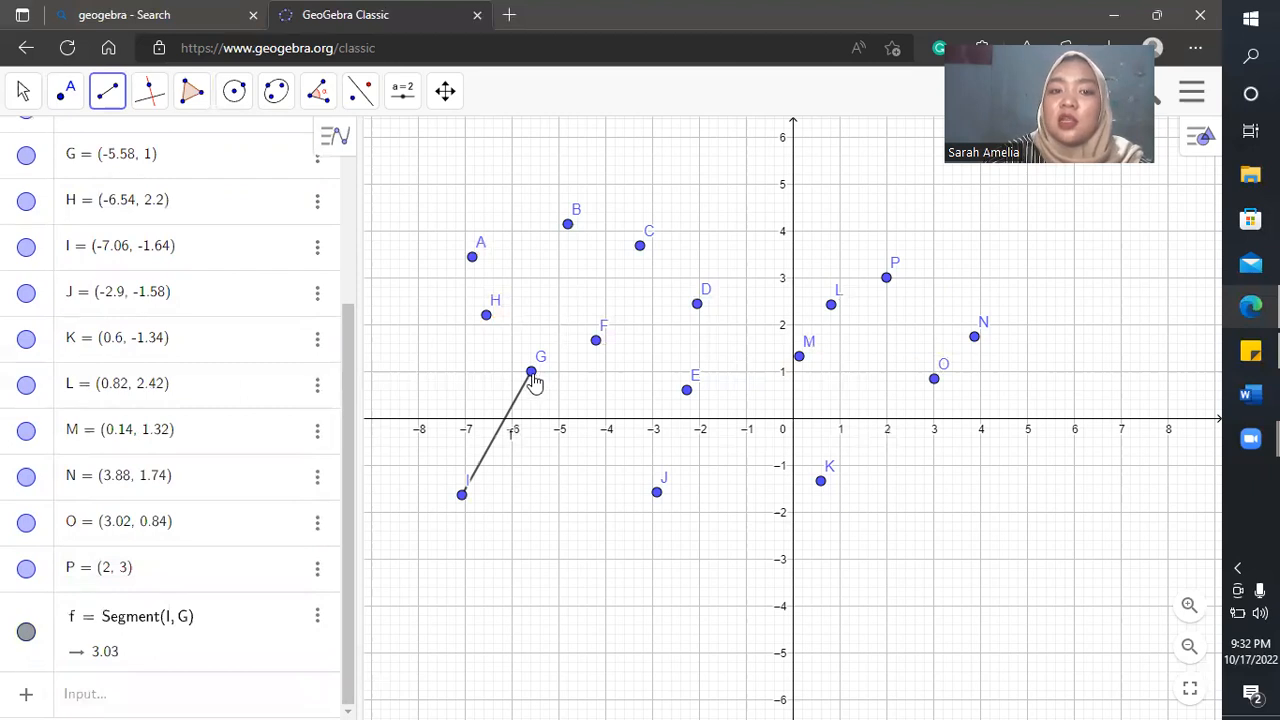
left_click(532, 374)
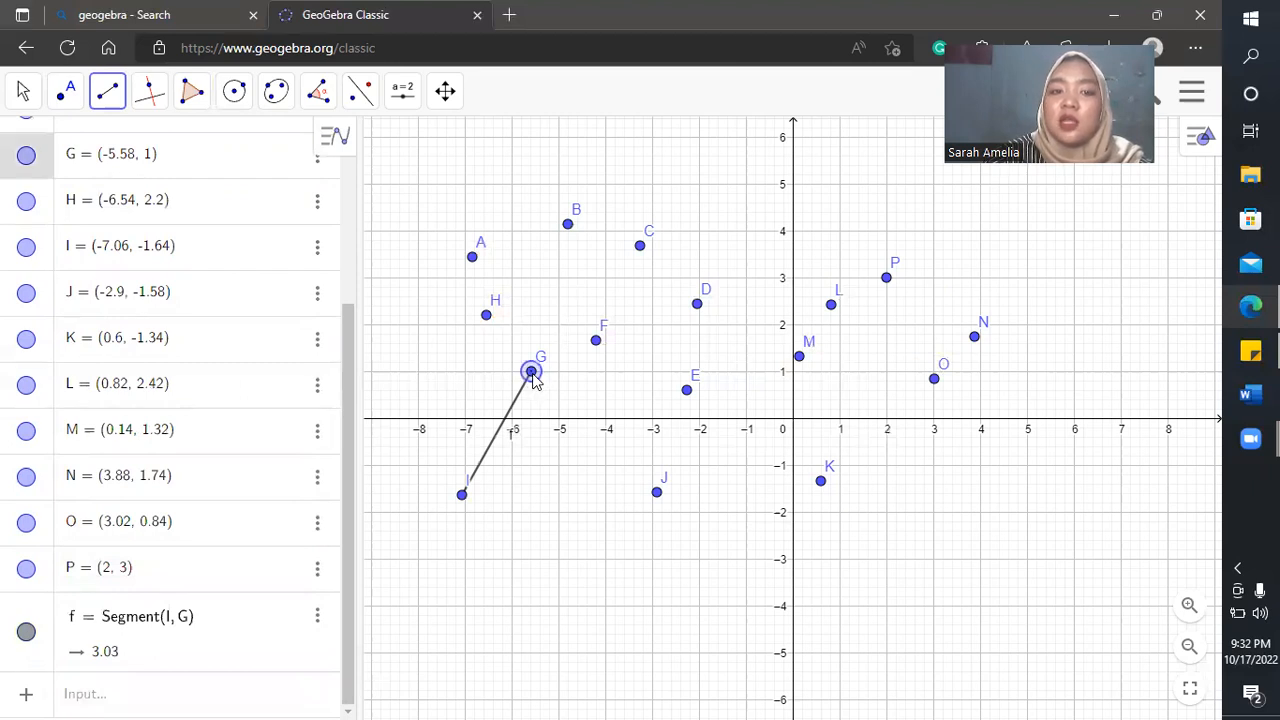
left_click(655, 492)
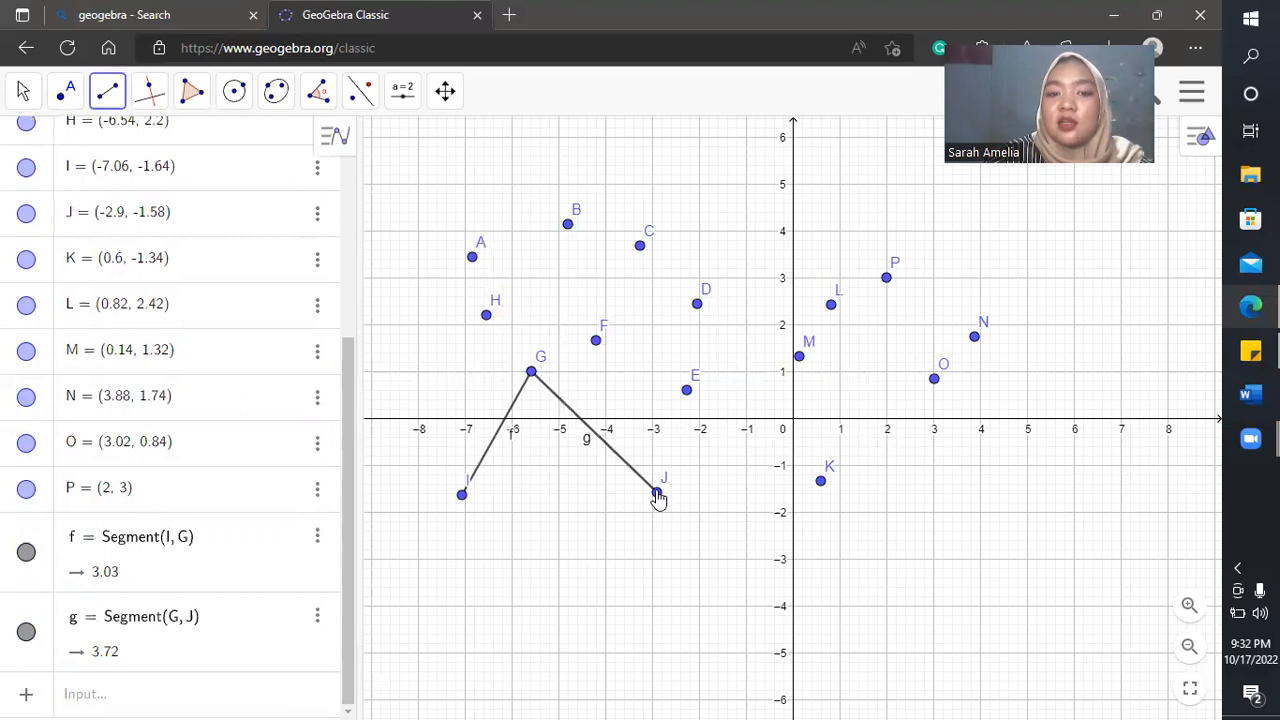
left_click(656, 493)
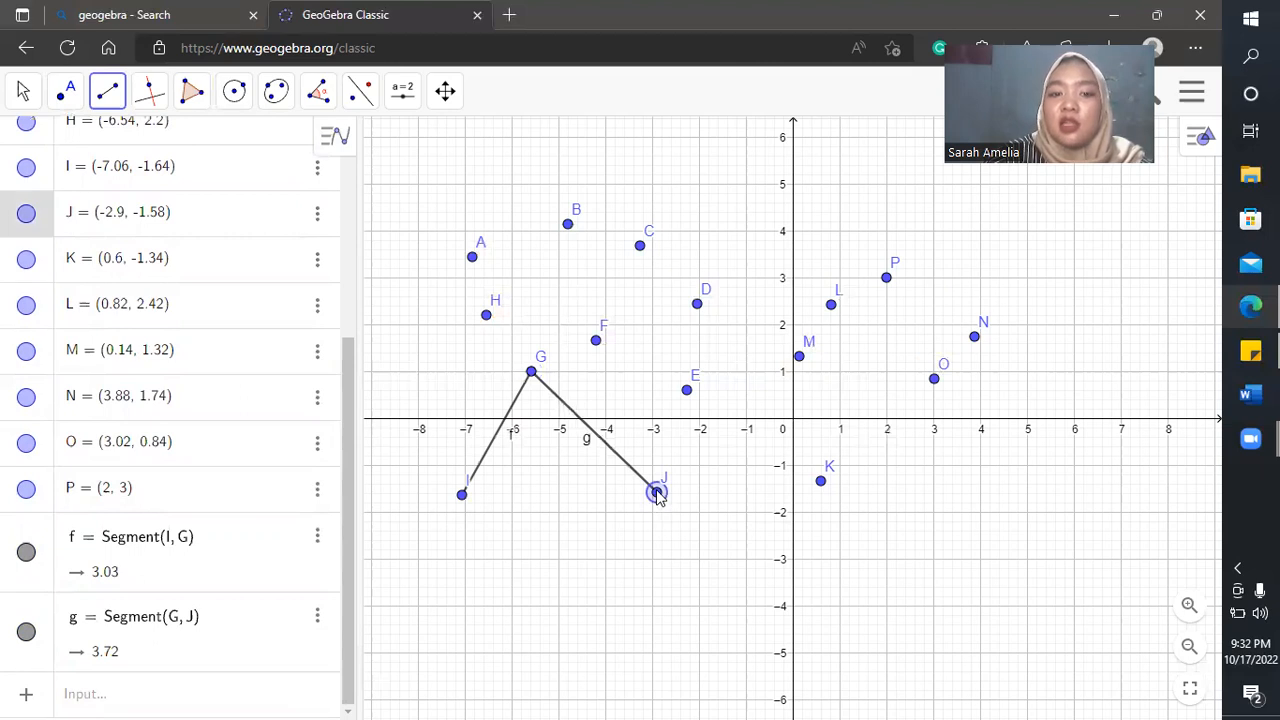
left_click(463, 497)
- Connect the existing points H, F, E and D with three segments: H to F, E to F and D to E
left_click(486, 315)
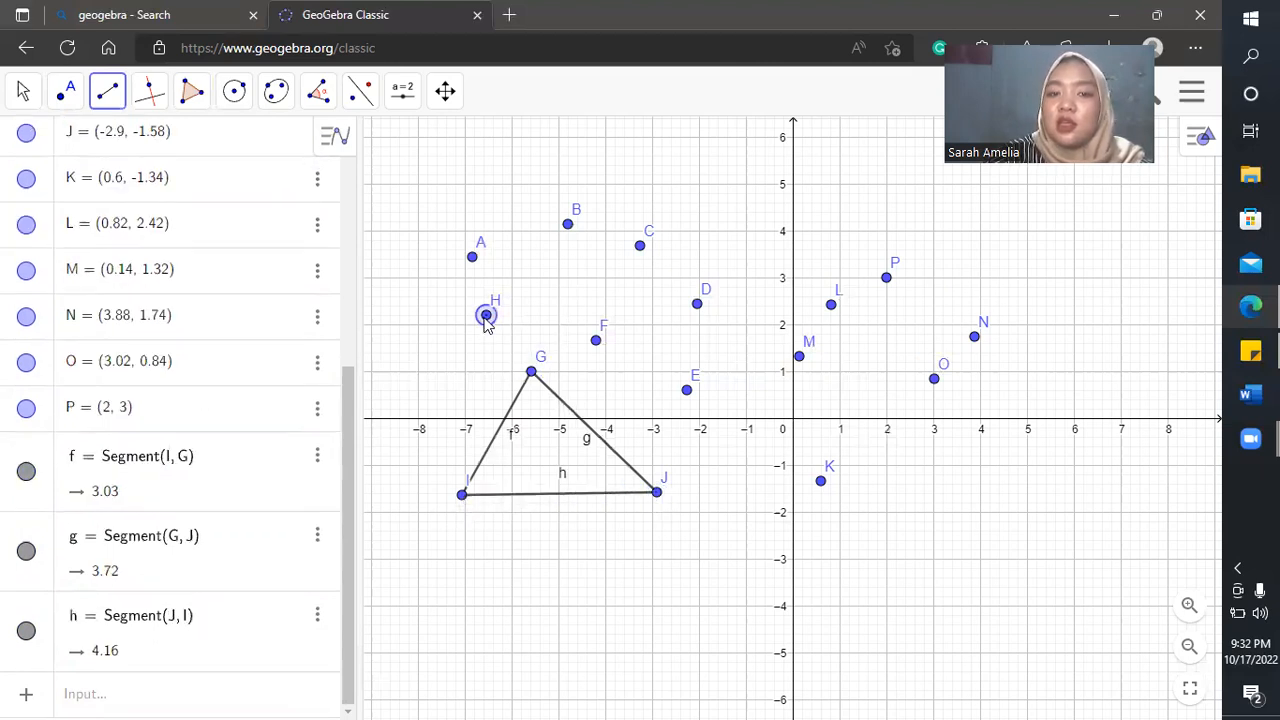
left_click(596, 340)
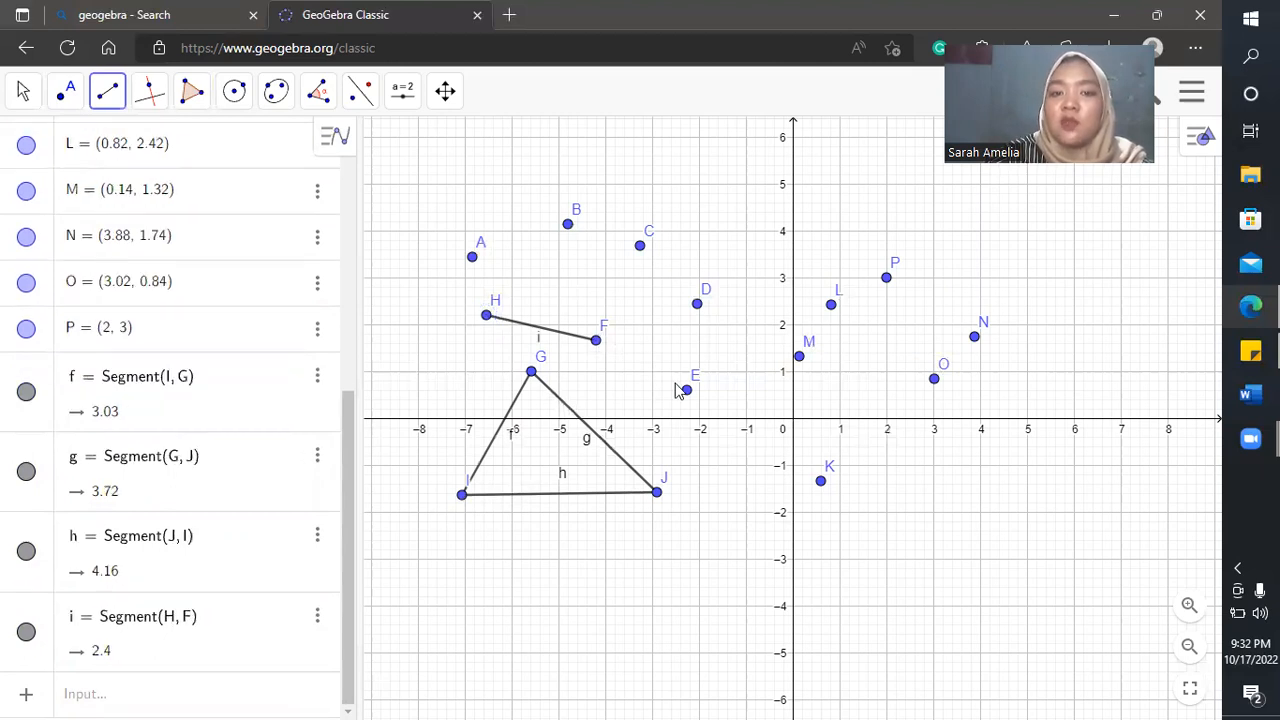
left_click(686, 392)
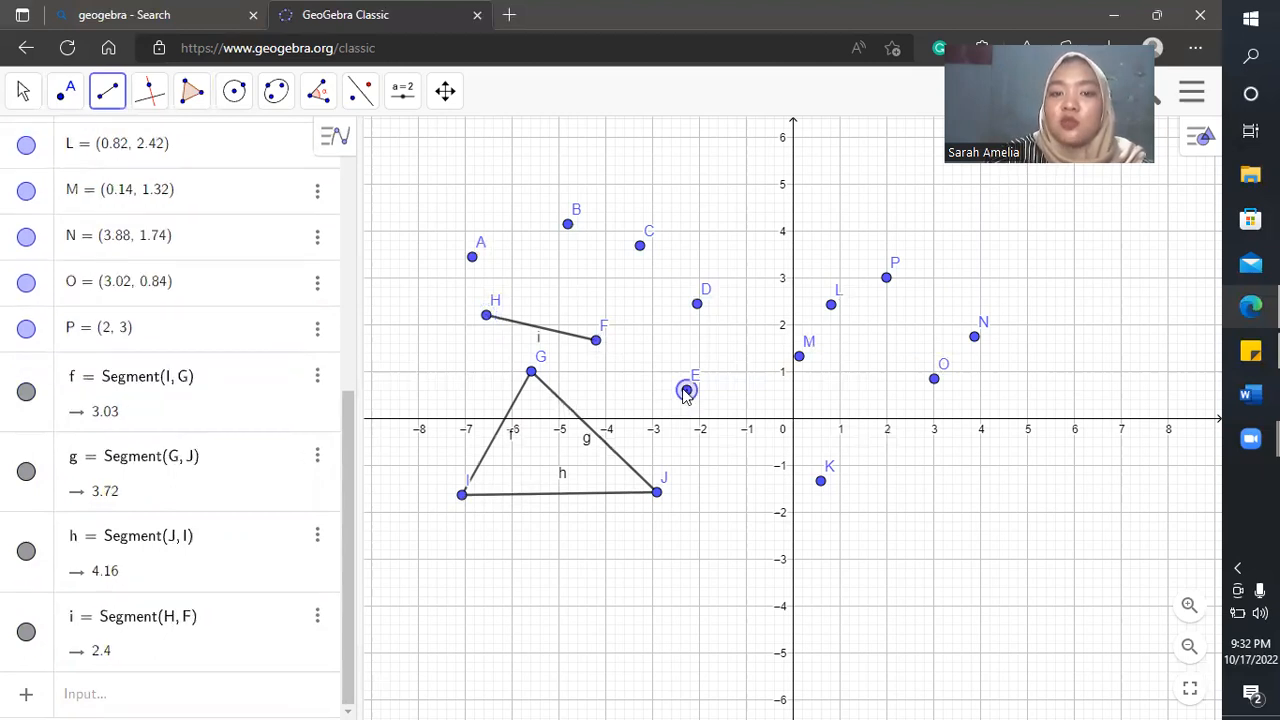
left_click(596, 340)
left_click(697, 303)
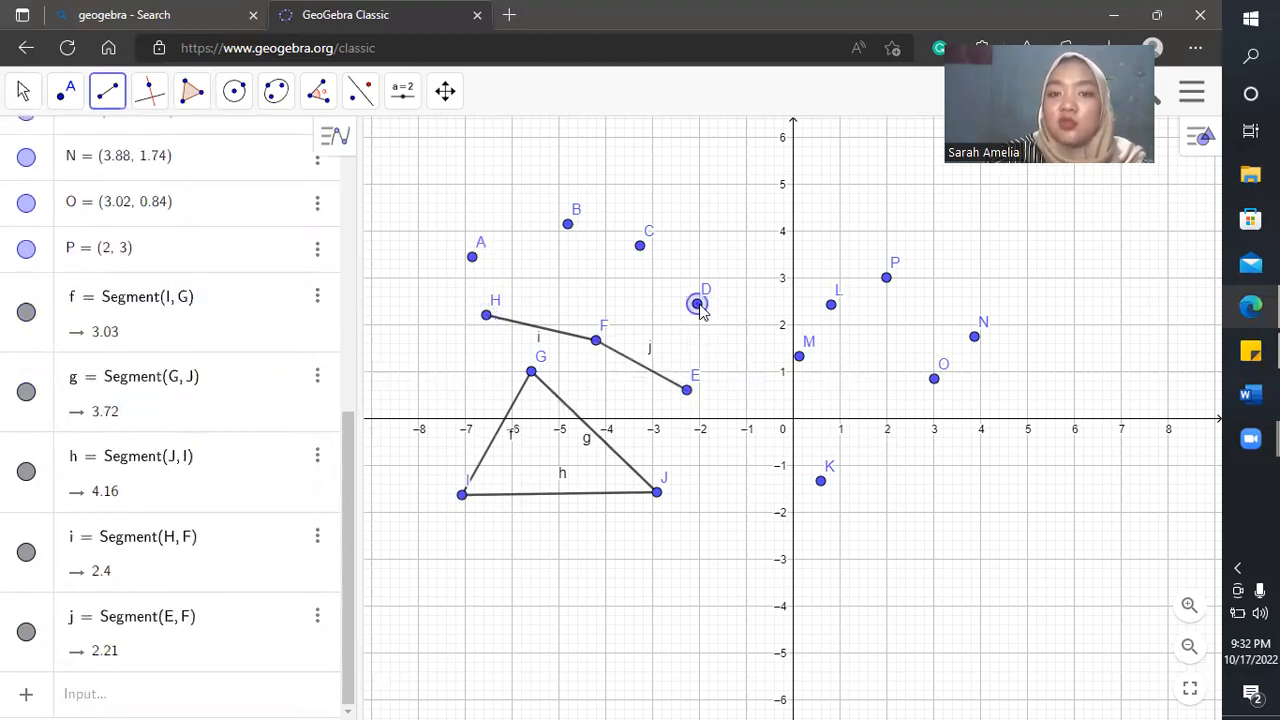
left_click(687, 390)
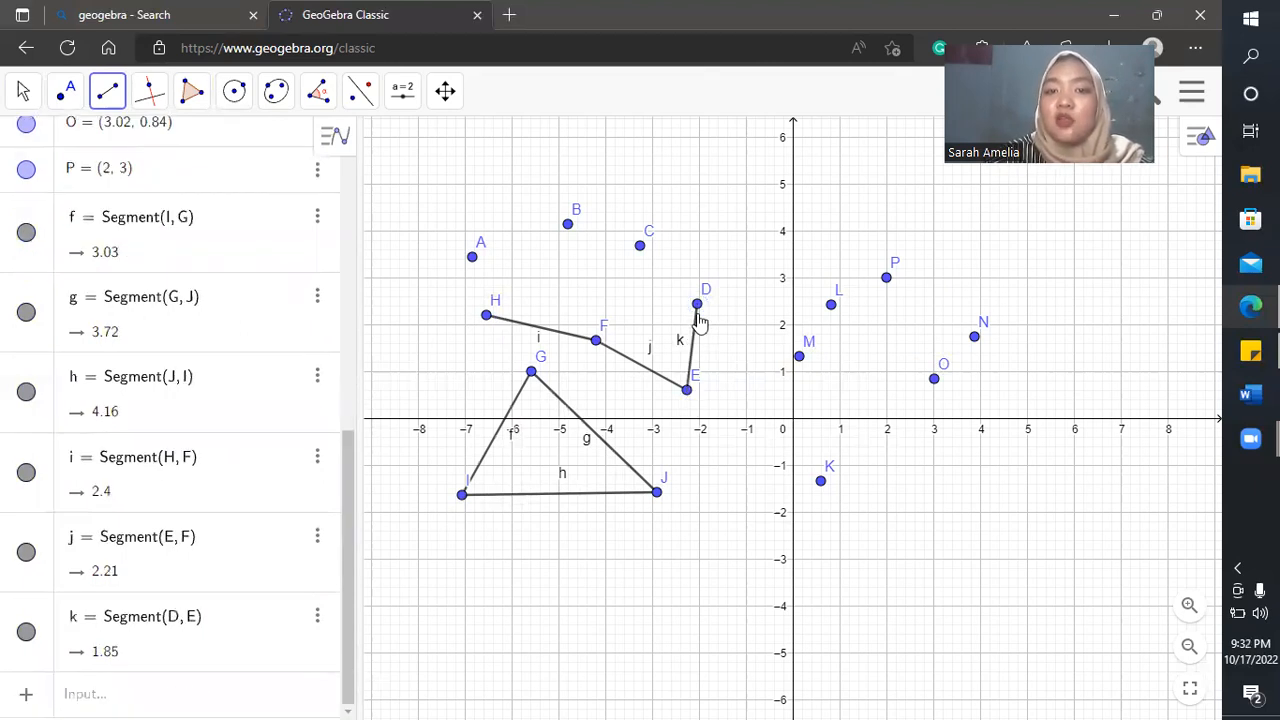
- Close the seven-sided outline with four more segments: D to C, B to C, B to A and A to H
left_click(698, 304)
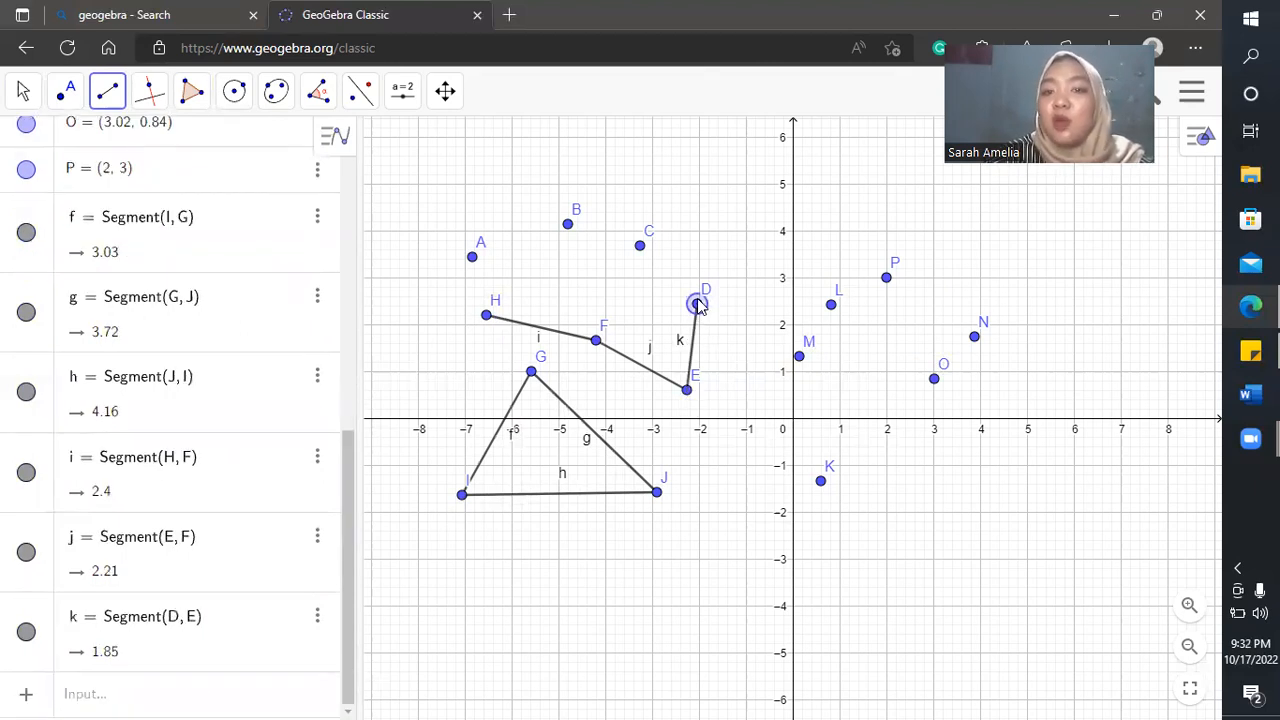
left_click(640, 246)
left_click(568, 224)
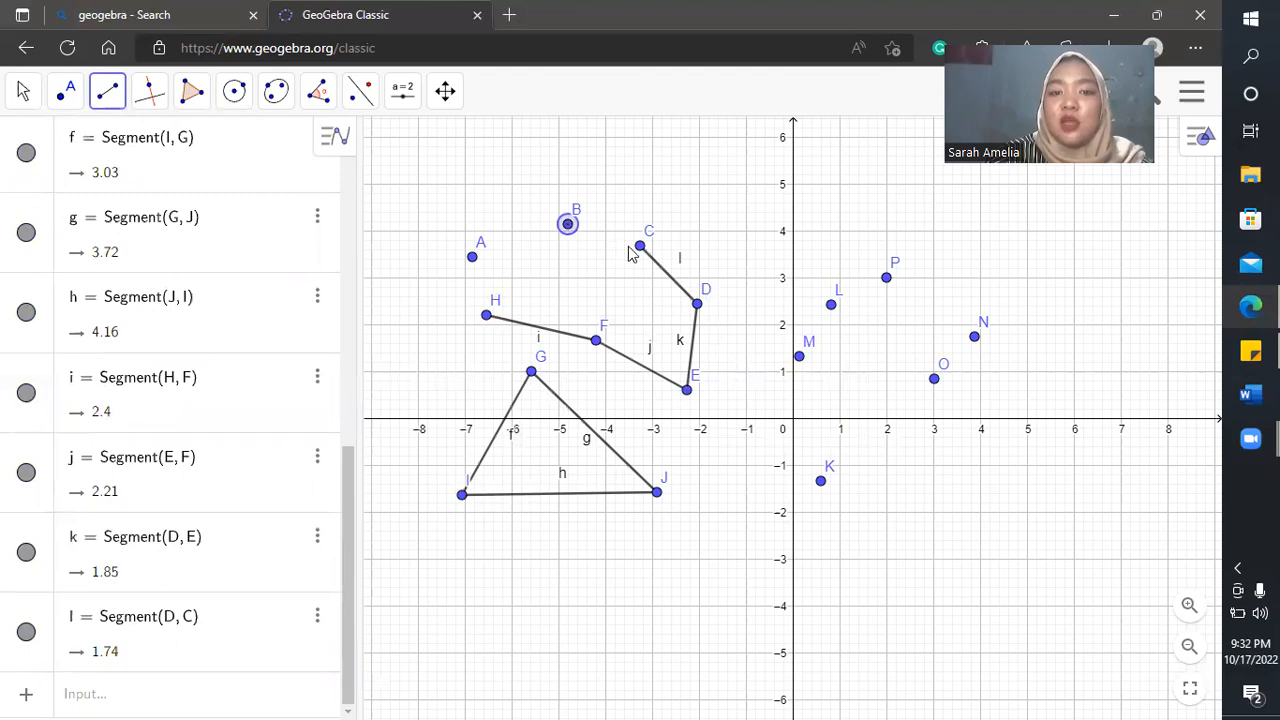
left_click(640, 246)
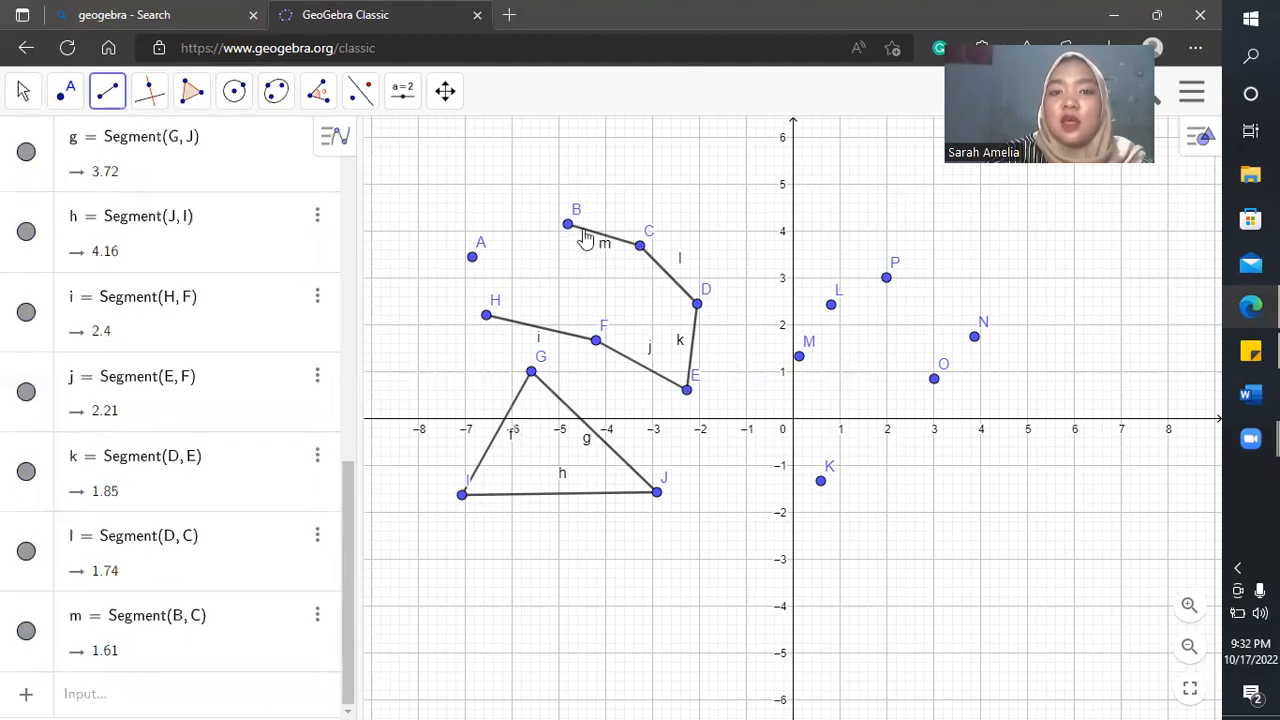
left_click(568, 224)
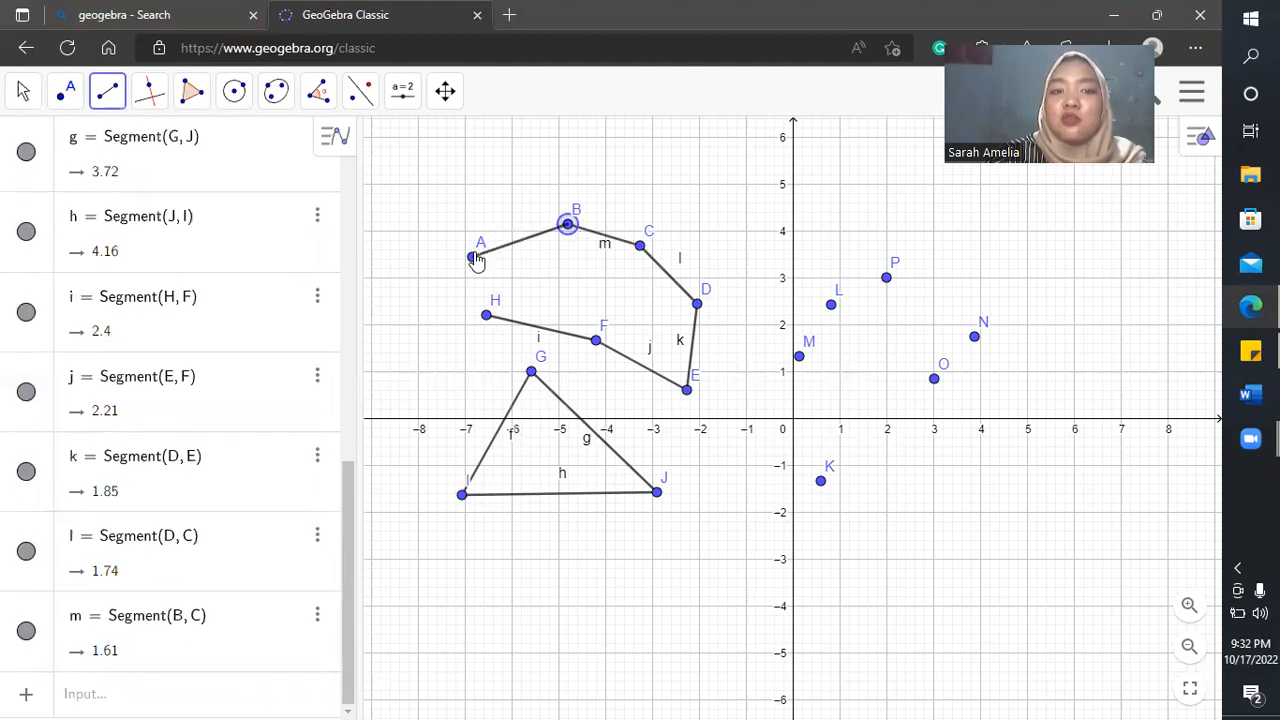
left_click(473, 257)
left_click(473, 257)
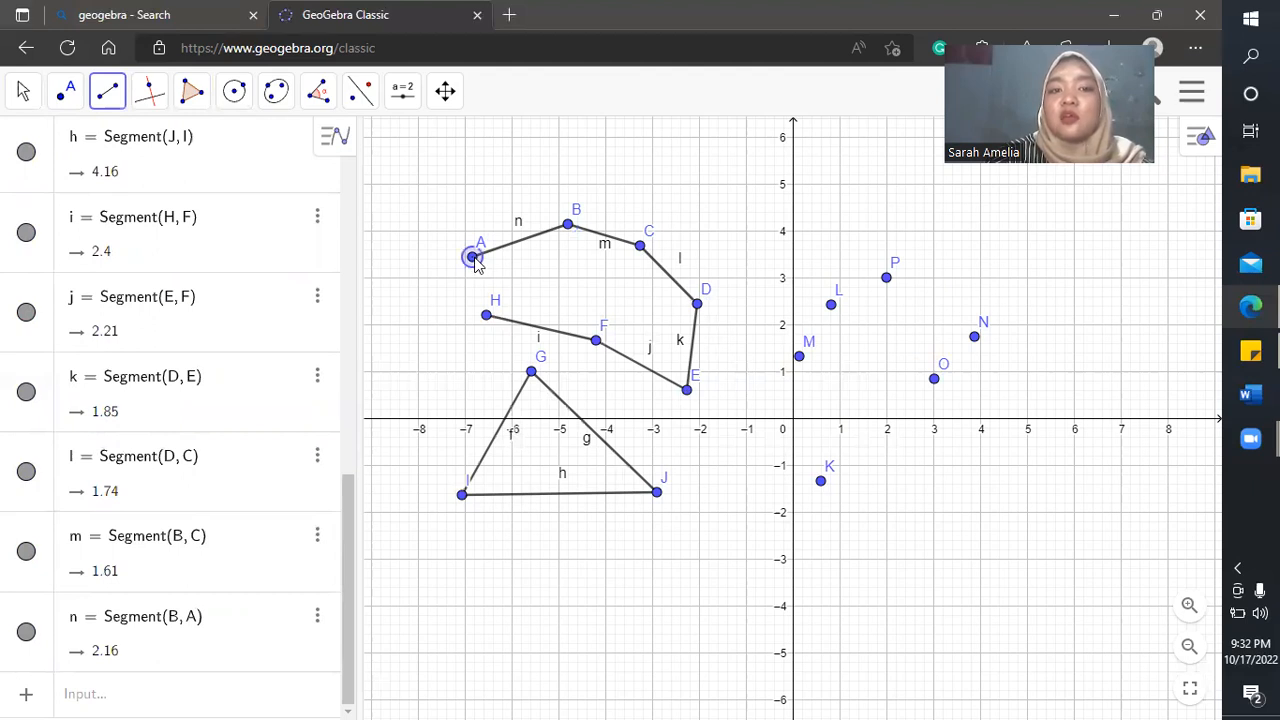
left_click(486, 315)
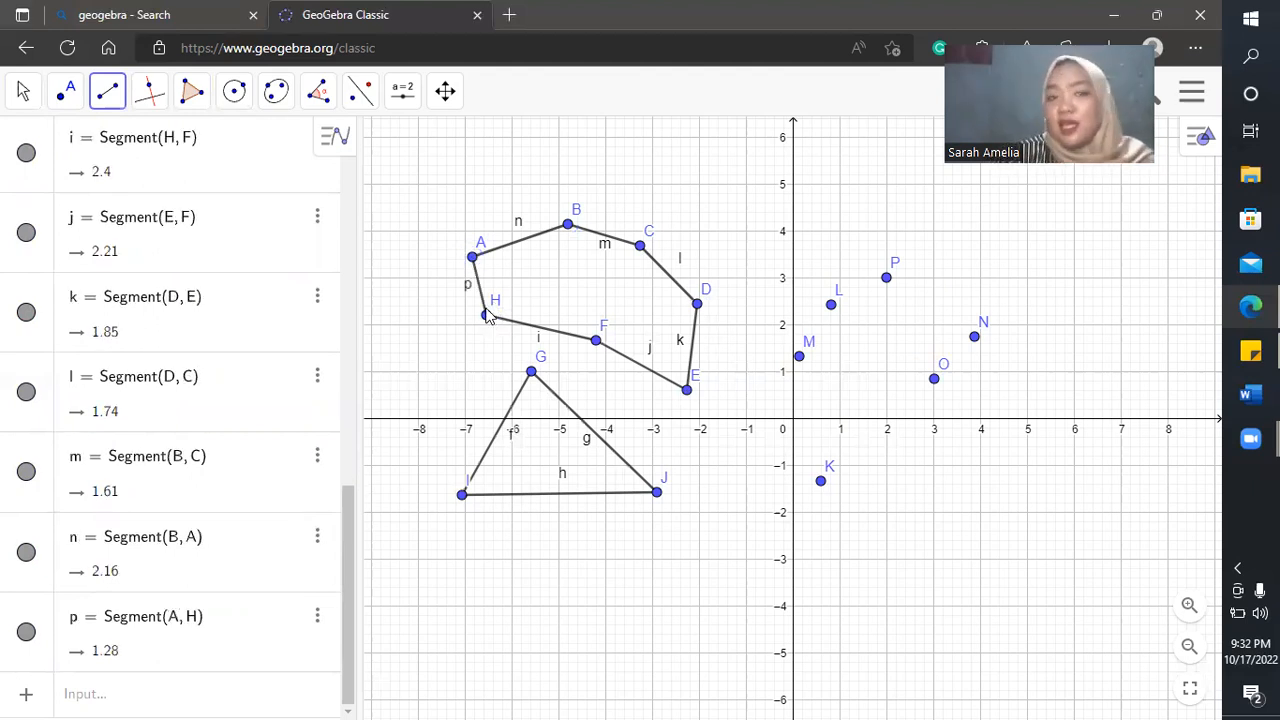